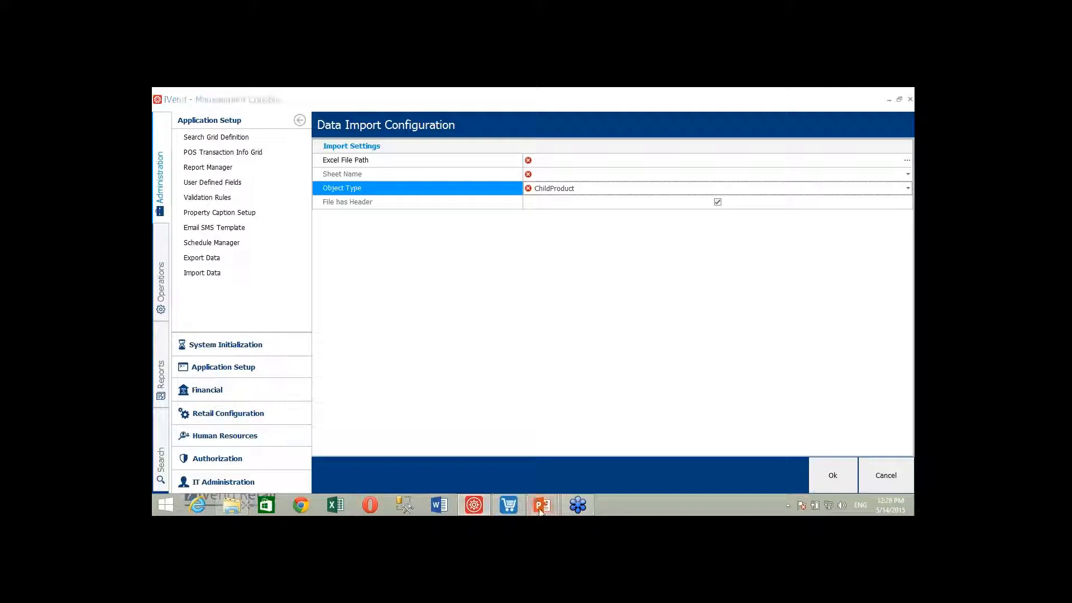
- Switch to the PowerPoint slide show and review the slides on creating child products and generating their IDs and descriptions automatically
{"action": "mouse_move", "coordinate": [541, 505]}
{"action": "left_click", "coordinate": [565, 473]}
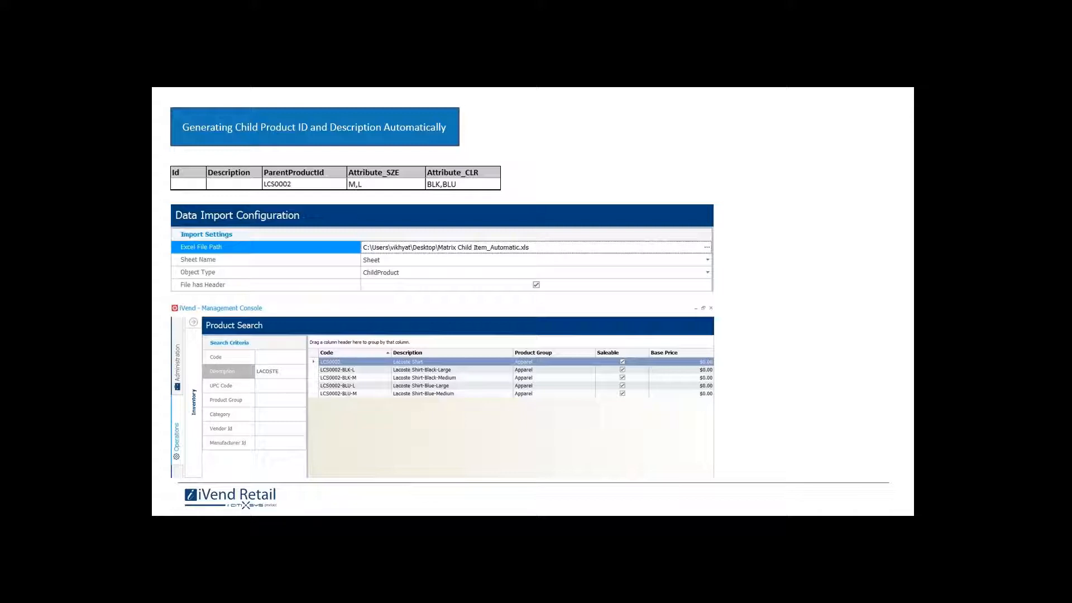
{"action": "key", "text": "Right"}
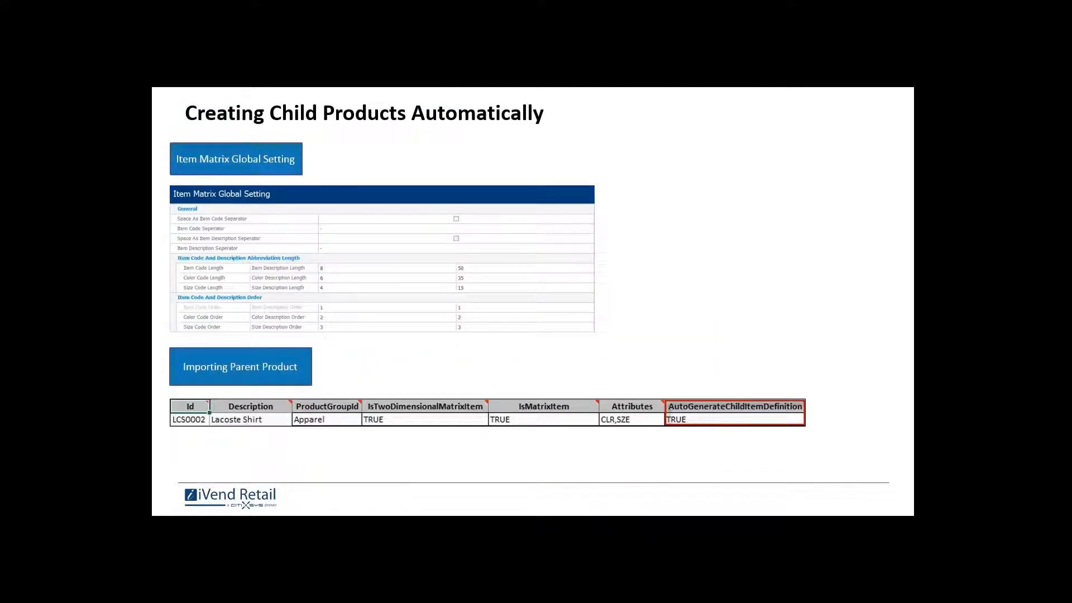
{"action": "key", "text": "Right"}
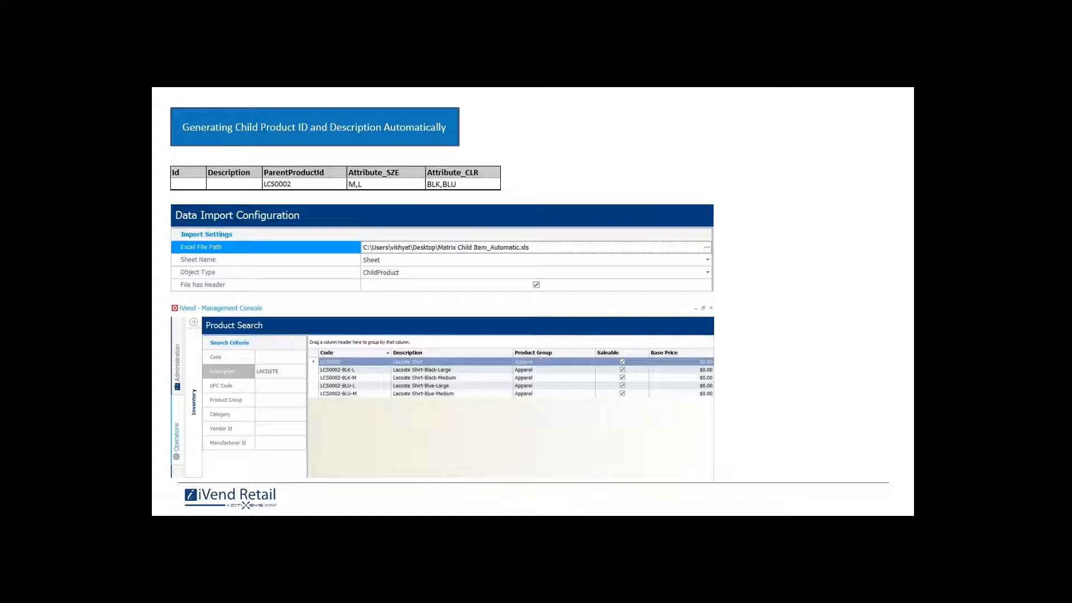
- Switch back to the iVend Management Console and search the inventory products by the description "lacoste"
{"action": "key", "text": "alt+Tab"}
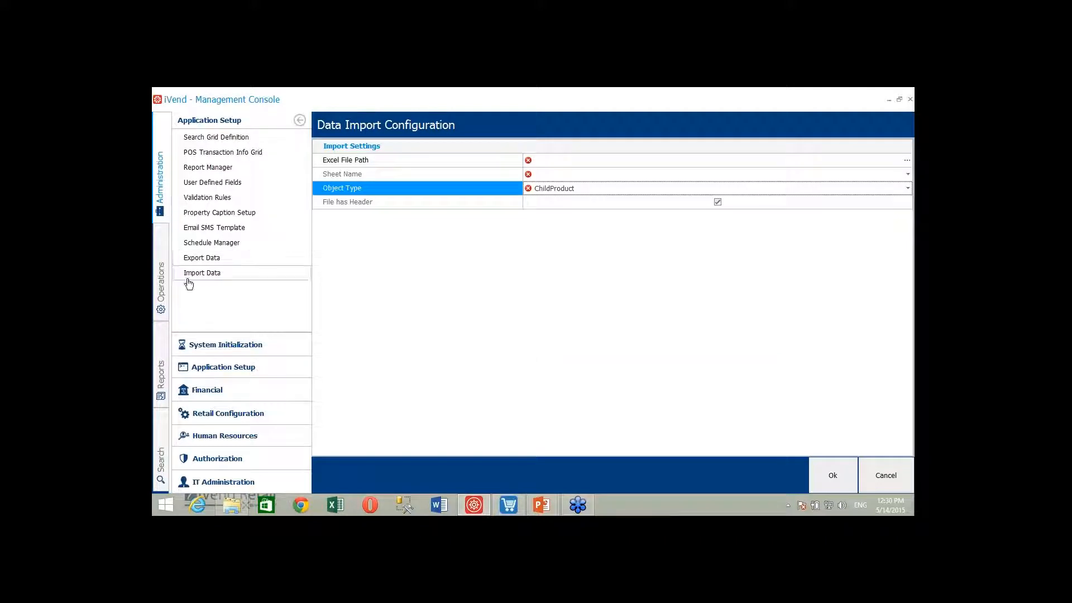
{"action": "left_click", "coordinate": [160, 288]}
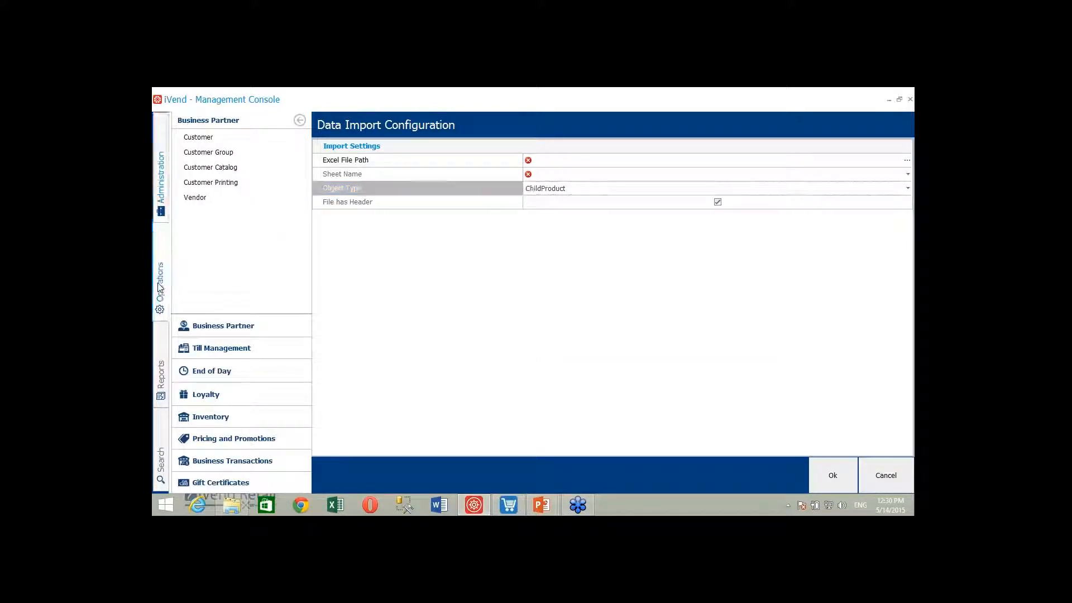
{"action": "left_click", "coordinate": [206, 418]}
{"action": "left_click", "coordinate": [217, 139]}
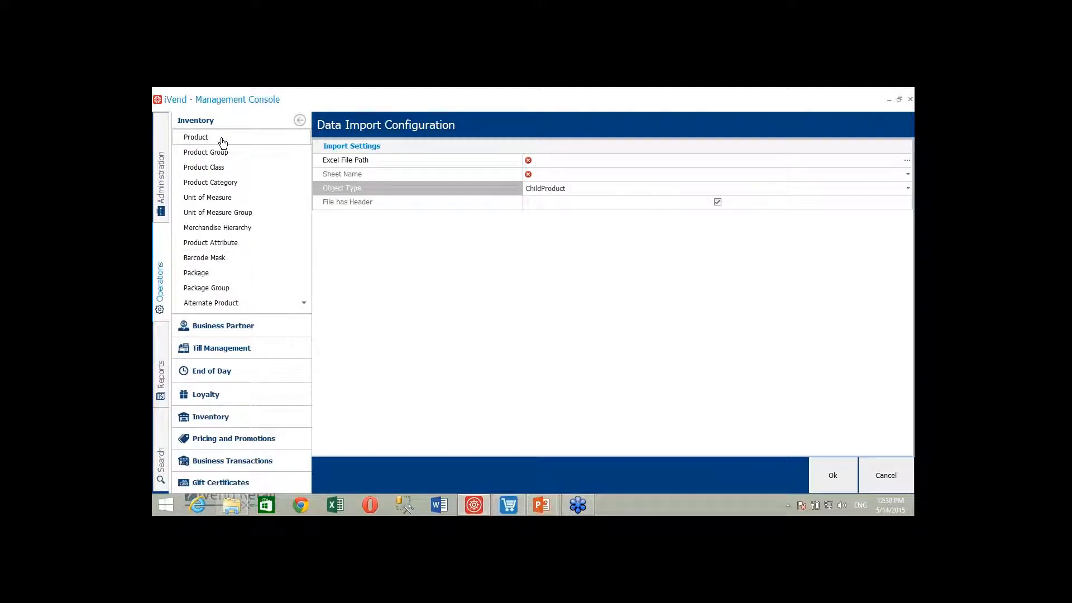
{"action": "left_click", "coordinate": [348, 185]}
{"action": "type", "text": "la"}
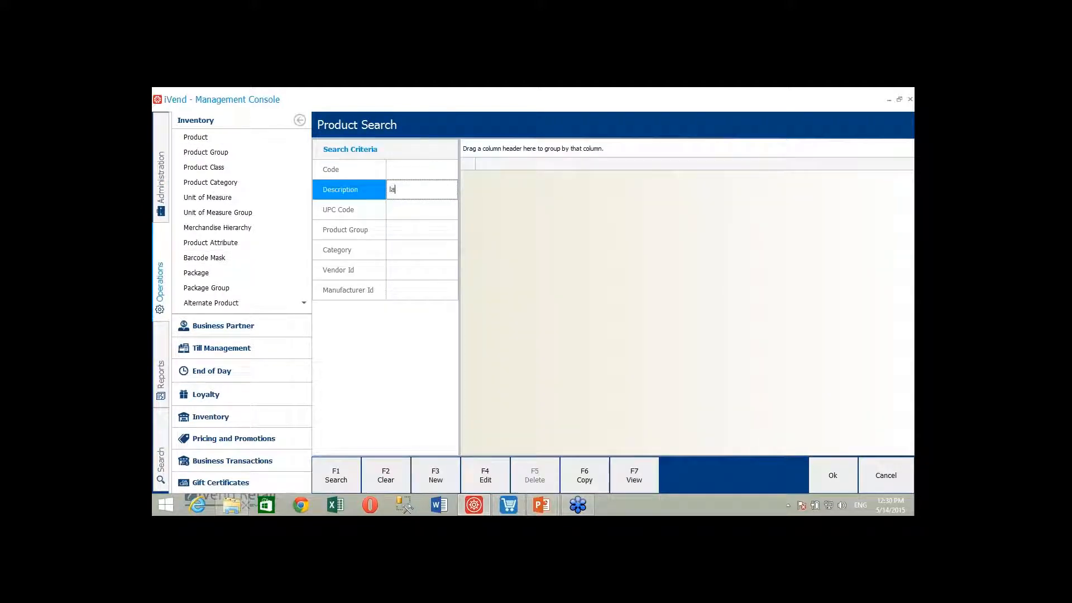
{"action": "type", "text": "coste"}
{"action": "key", "text": "Return"}
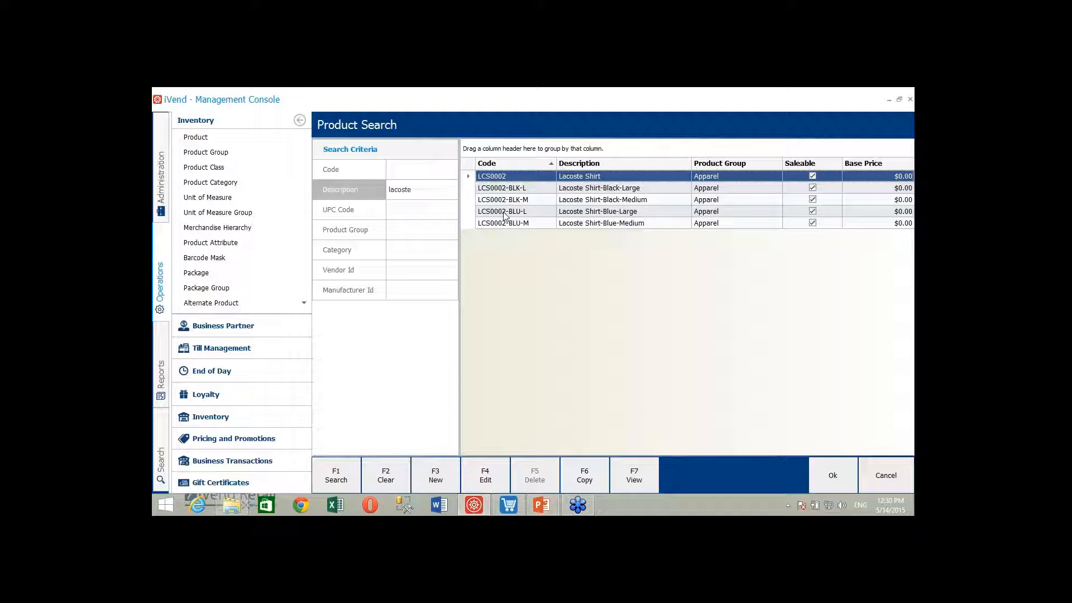
- Open the parent product LCS0002 and check its Matrix Item and 2D Matrix Item settings
{"action": "left_click", "coordinate": [504, 213]}
{"action": "left_click", "coordinate": [504, 177]}
{"action": "left_click", "coordinate": [484, 474]}
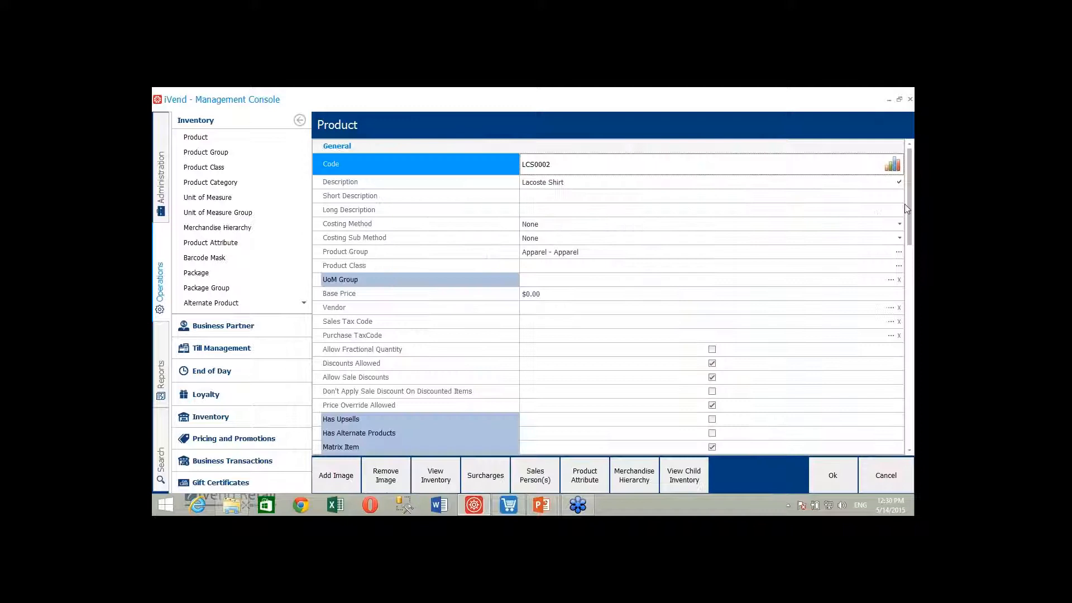
{"action": "left_click_drag", "start_coordinate": [909, 172], "coordinate": [913, 218]}
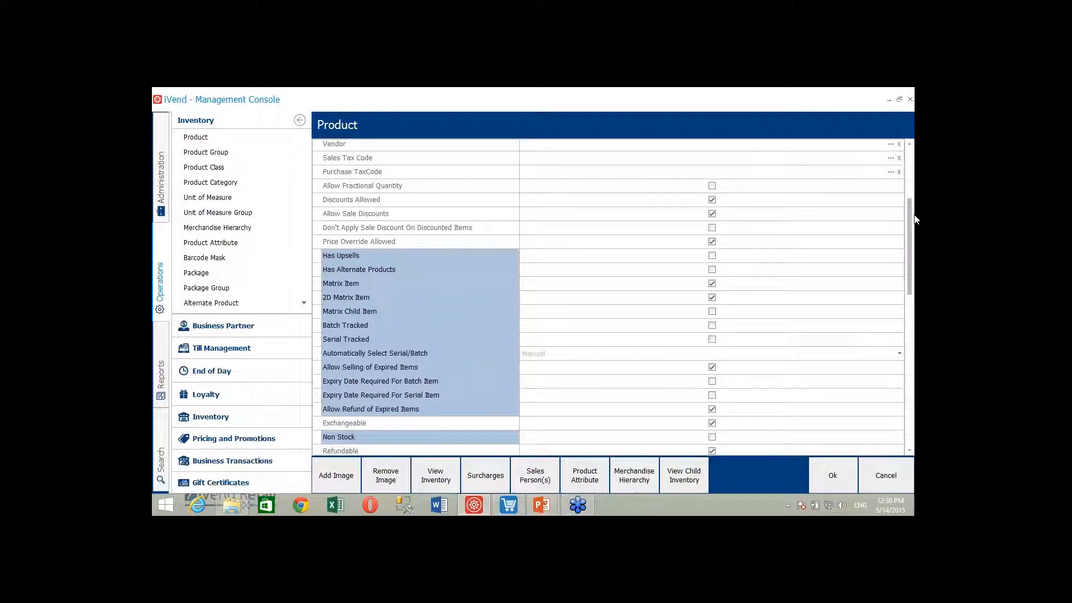
{"action": "left_click", "coordinate": [781, 288]}
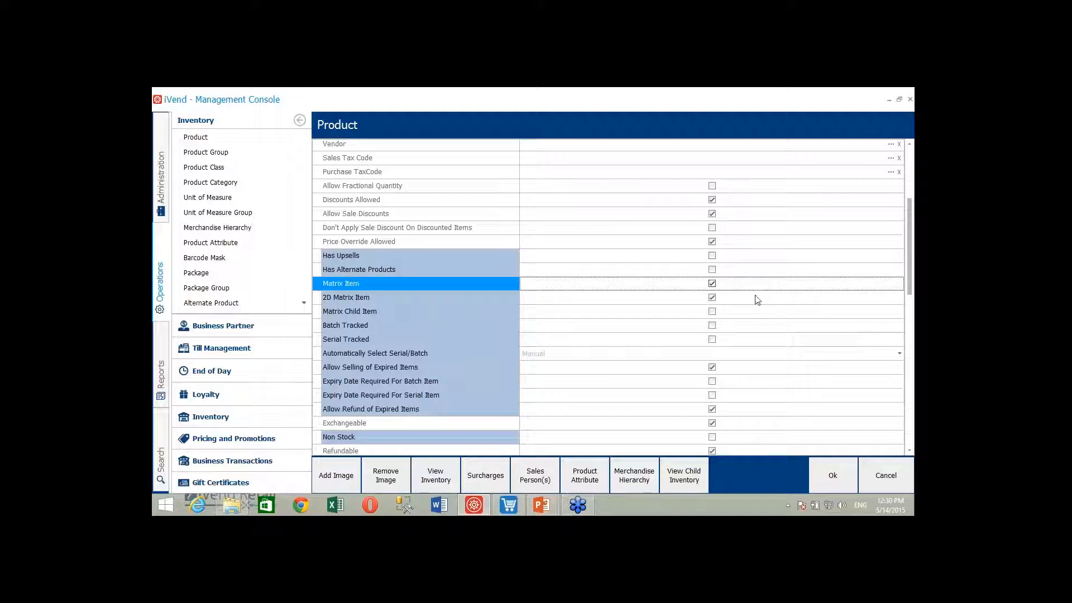
{"action": "left_click", "coordinate": [750, 303]}
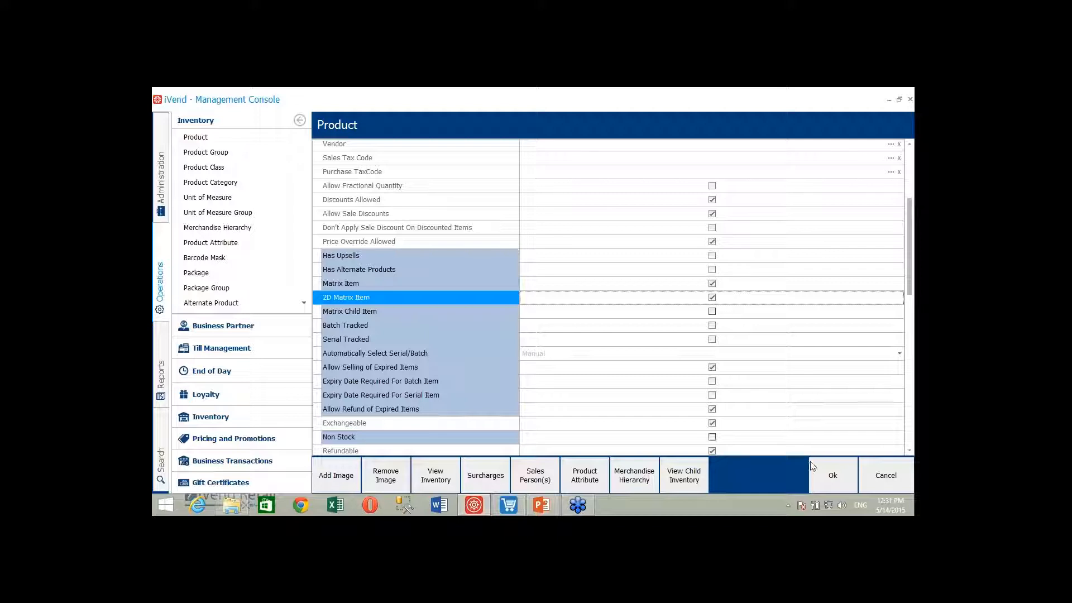
- Review the parent product's attribute selection and item matrix code settings, and return to the product search without saving
{"action": "left_click", "coordinate": [607, 477]}
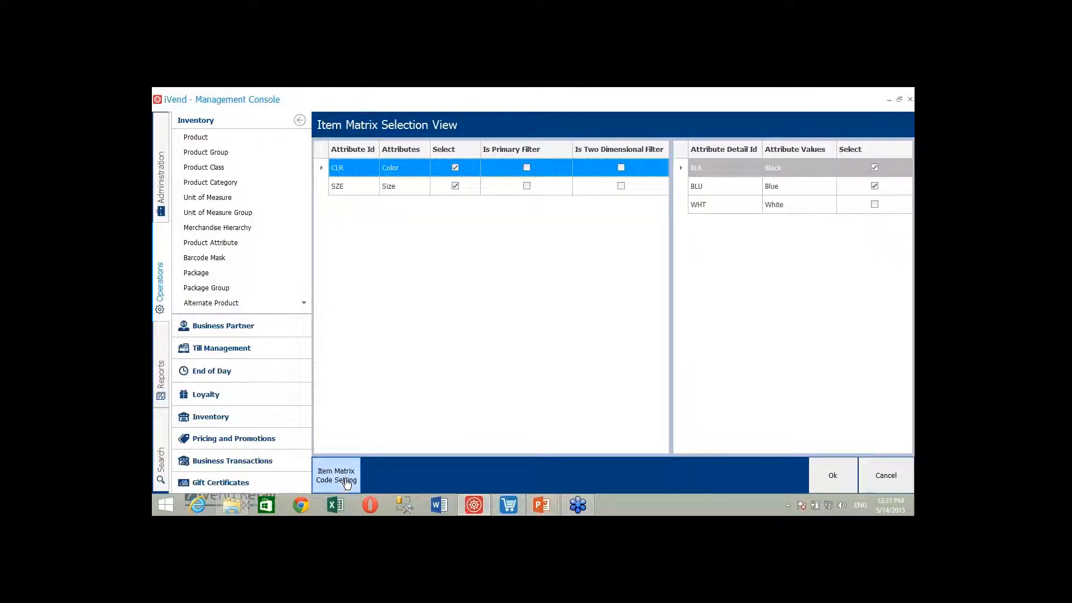
{"action": "left_click", "coordinate": [346, 483]}
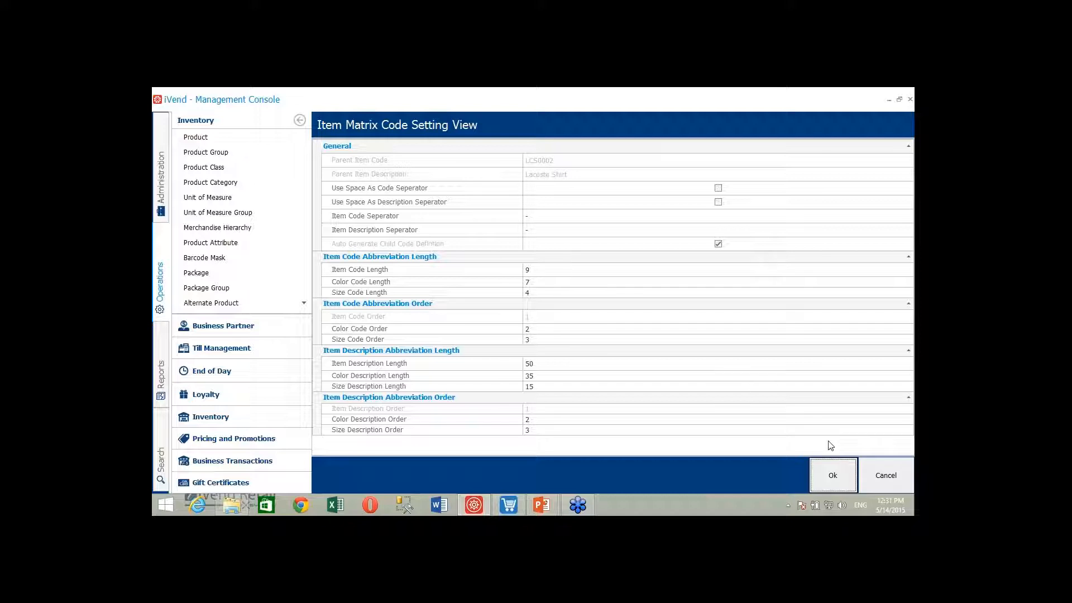
{"action": "left_click", "coordinate": [863, 474]}
{"action": "left_click", "coordinate": [864, 475]}
{"action": "left_click", "coordinate": [863, 475]}
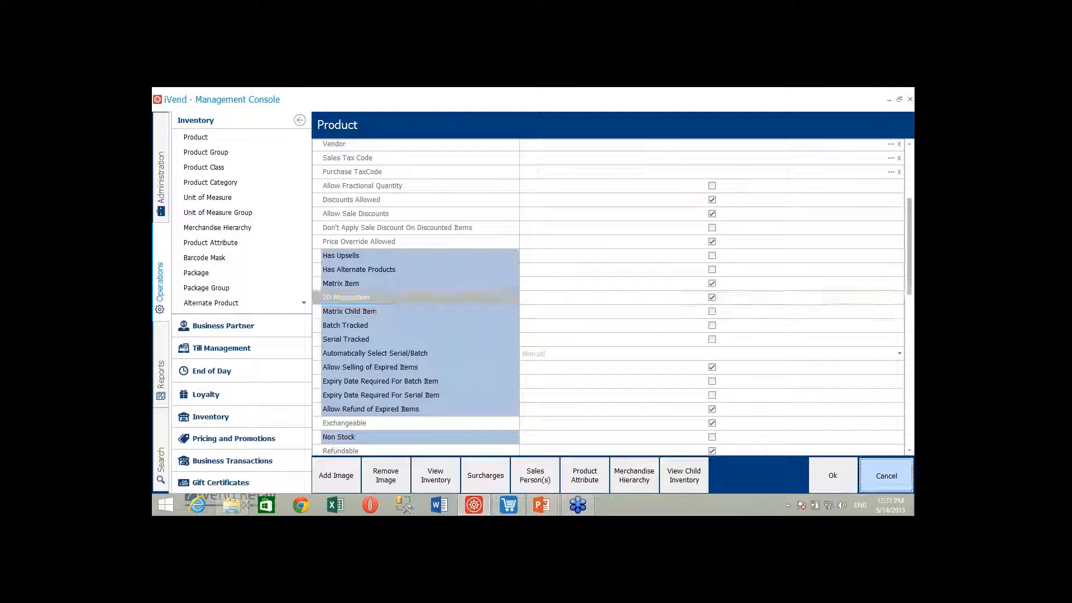
- Open the child product LCS0002-BLK-L, check its Matrix Child Item setting and close it without saving
{"action": "left_click", "coordinate": [642, 192]}
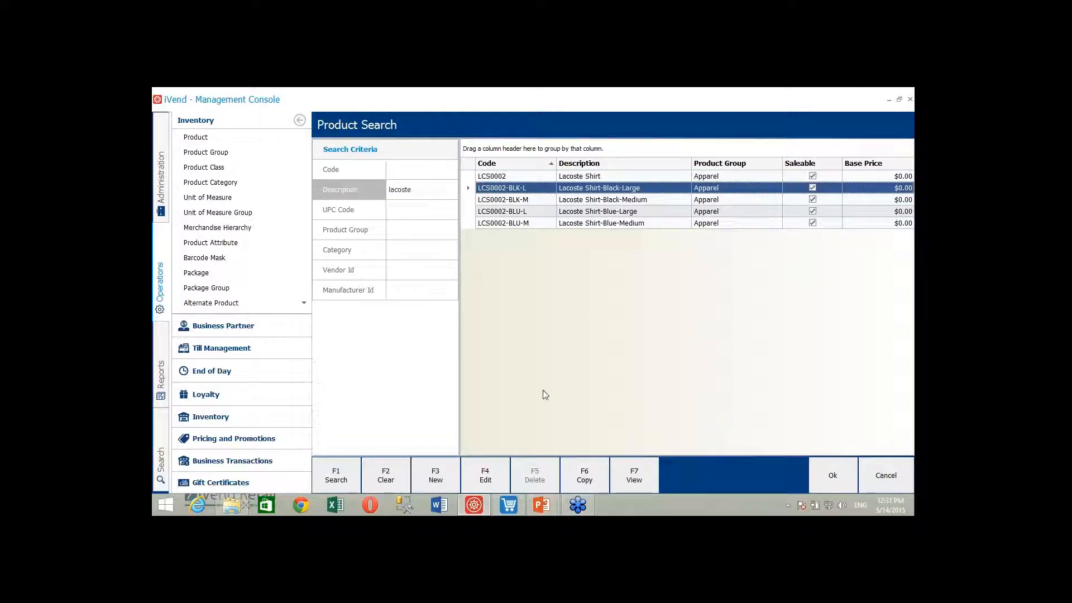
{"action": "left_click", "coordinate": [486, 475]}
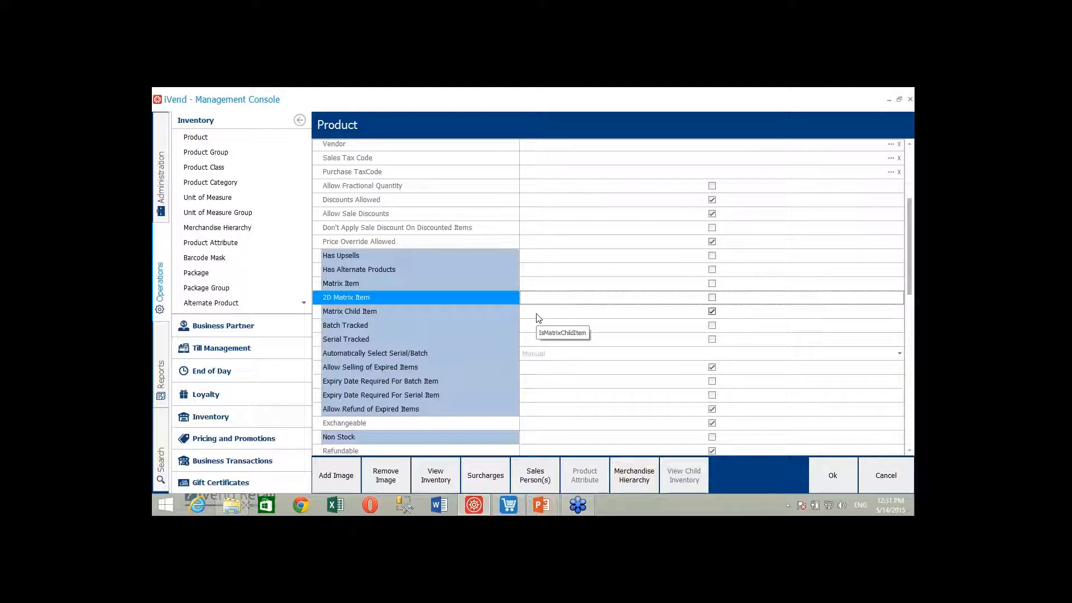
{"action": "key", "text": "Down"}
{"action": "key", "text": "Down"}
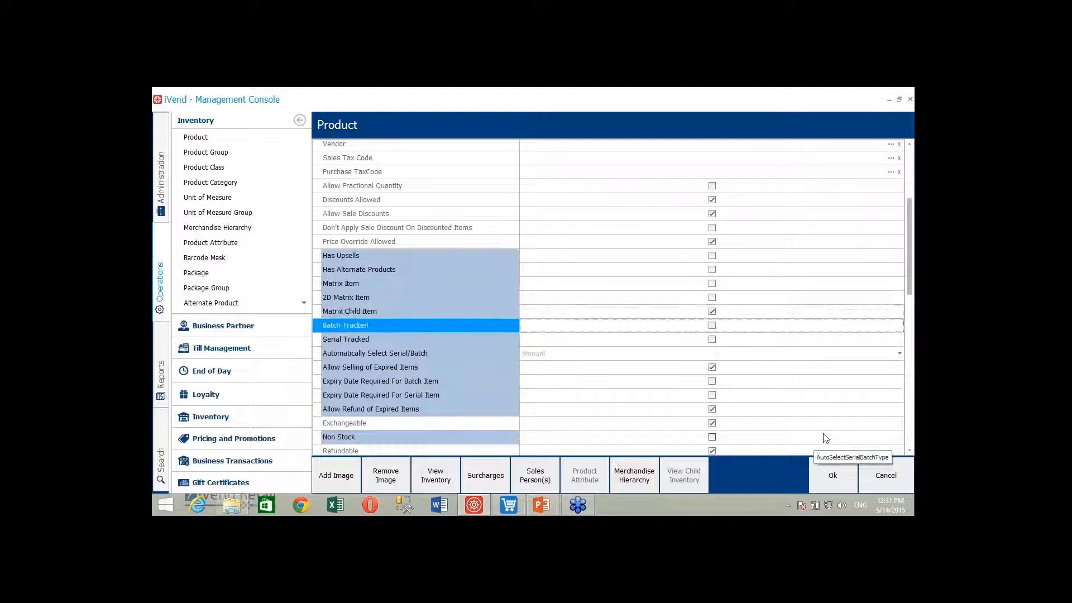
{"action": "left_click", "coordinate": [890, 474]}
- Close the product search, the data import configuration and the remaining open views to return to the home screen
{"action": "left_click", "coordinate": [890, 474]}
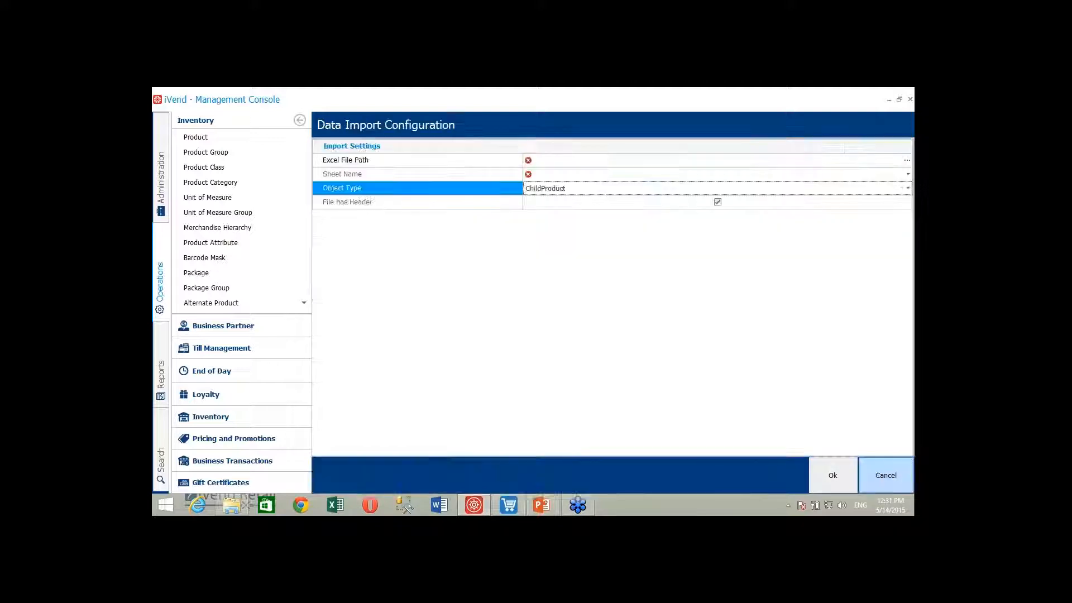
{"action": "left_click", "coordinate": [889, 474]}
{"action": "left_click", "coordinate": [886, 475]}
{"action": "left_click", "coordinate": [886, 475]}
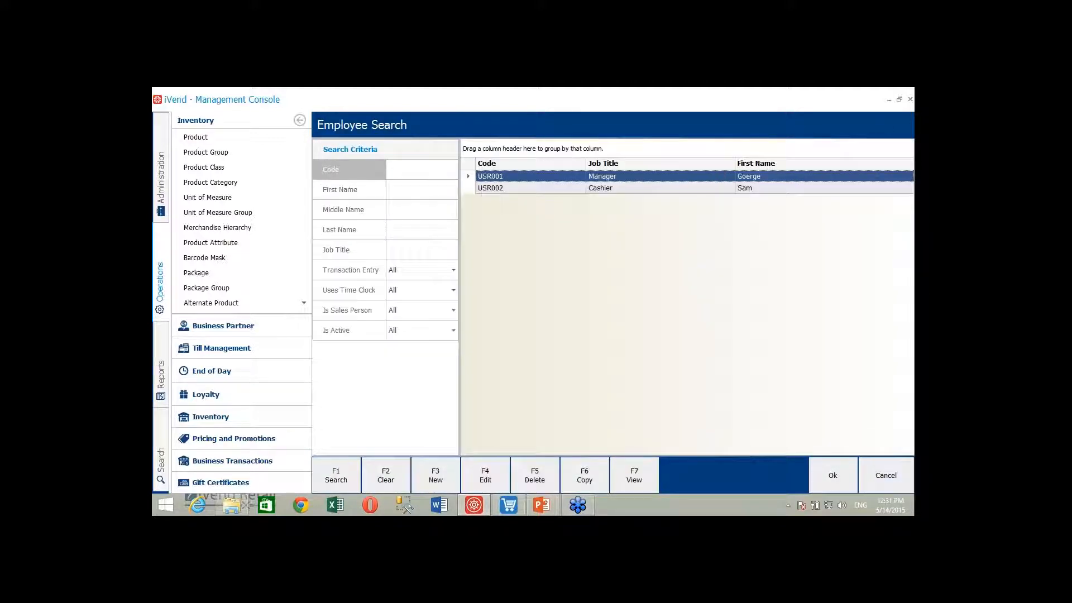
{"action": "left_click", "coordinate": [886, 475]}
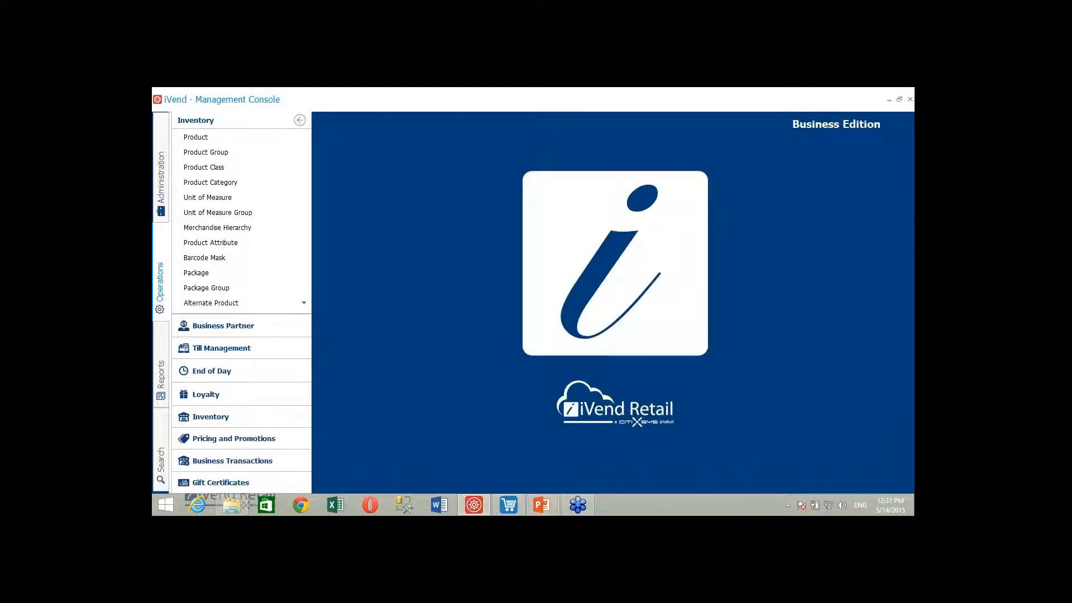
- Switch to the PowerPoint slide show and advance to the "Data Import / Export for Matrix Items" slide
{"action": "mouse_move", "coordinate": [542, 504]}
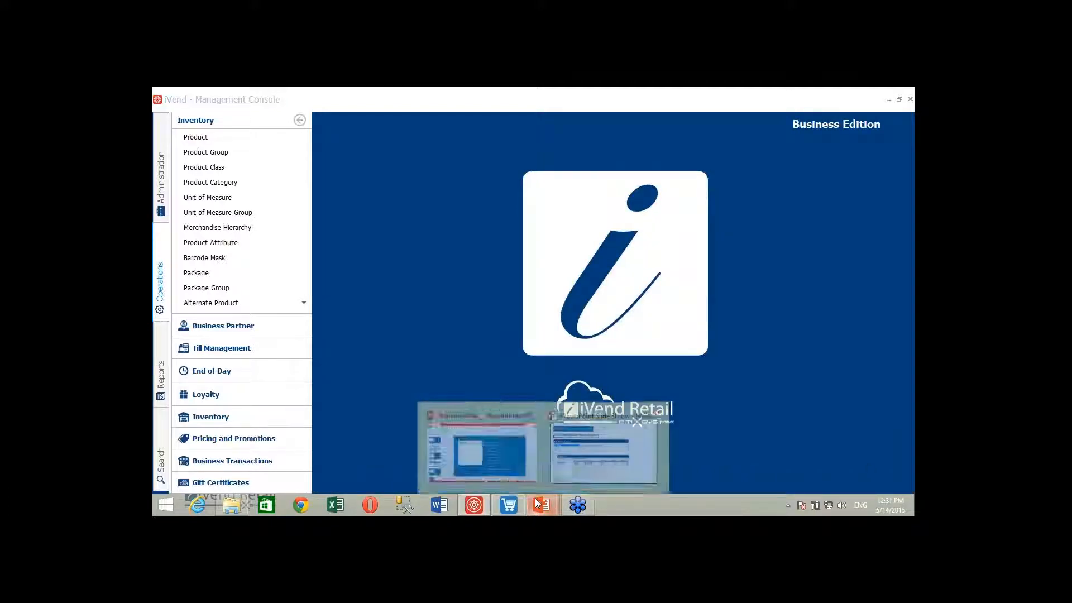
{"action": "left_click", "coordinate": [608, 441]}
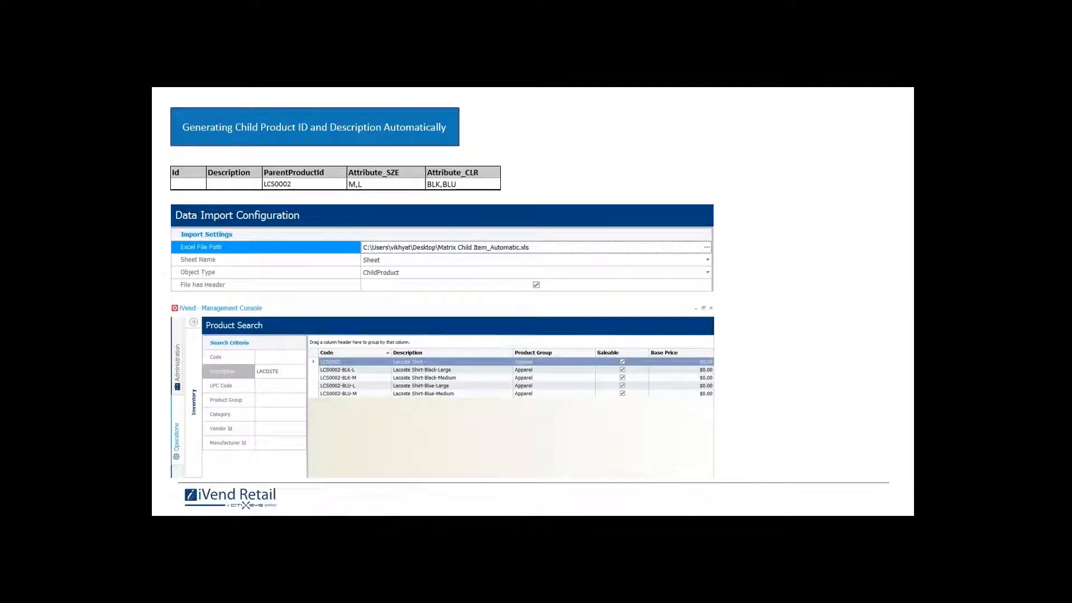
{"action": "key", "text": "Right"}
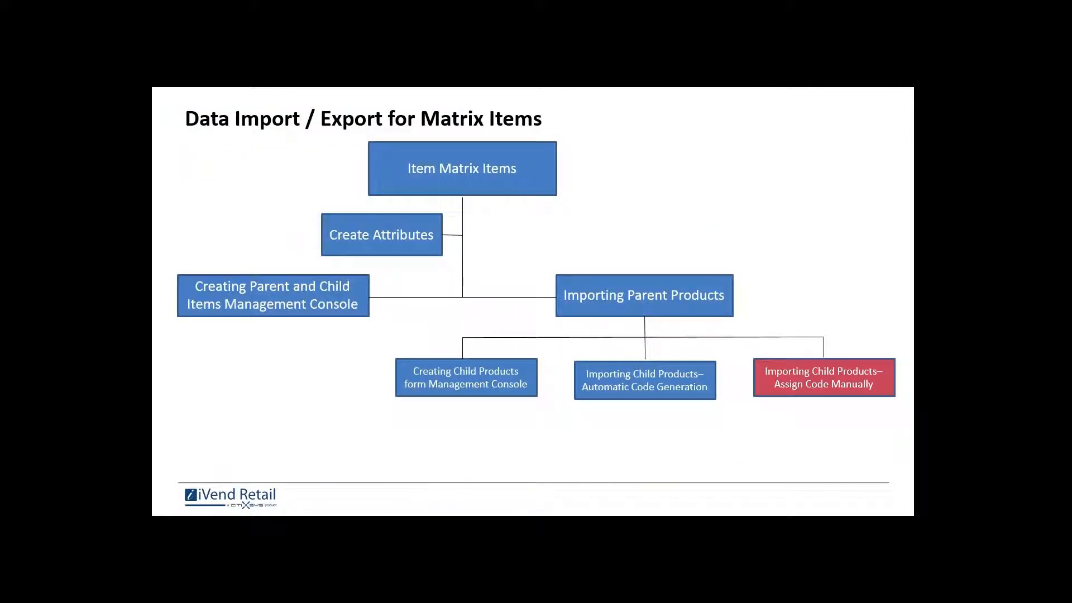
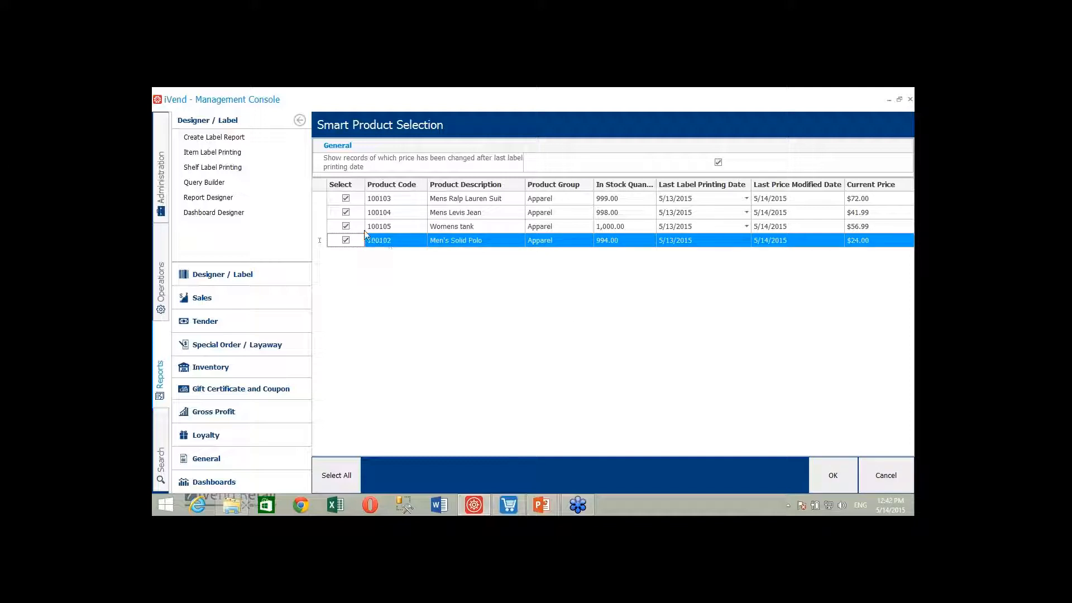
- Accept the four selected products, preview their item labels, and close the preview and Item Label Printing
{"action": "left_click", "coordinate": [836, 474]}
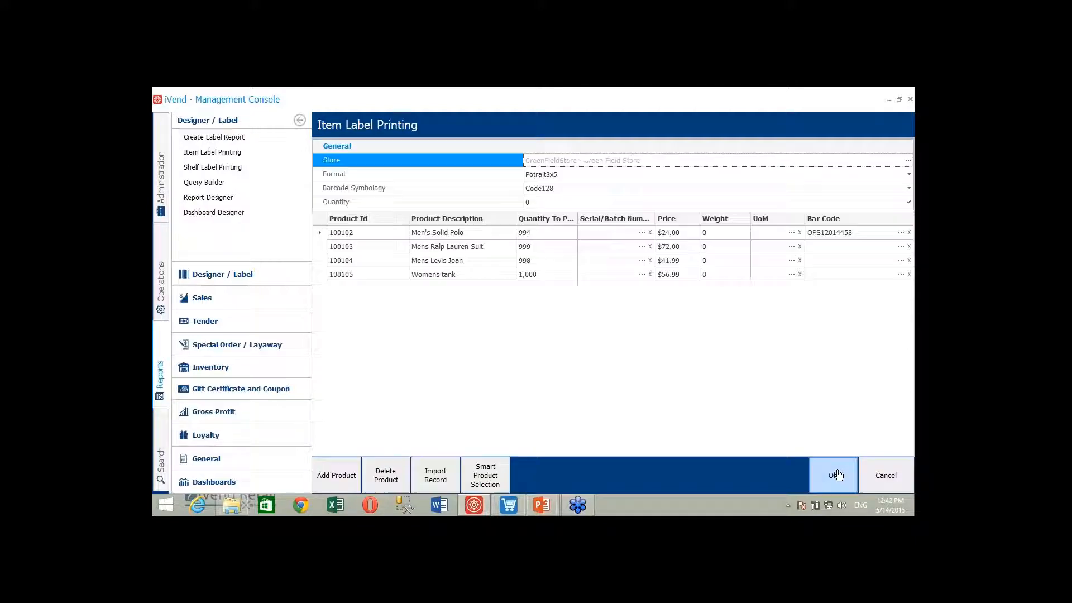
{"action": "left_click", "coordinate": [836, 474]}
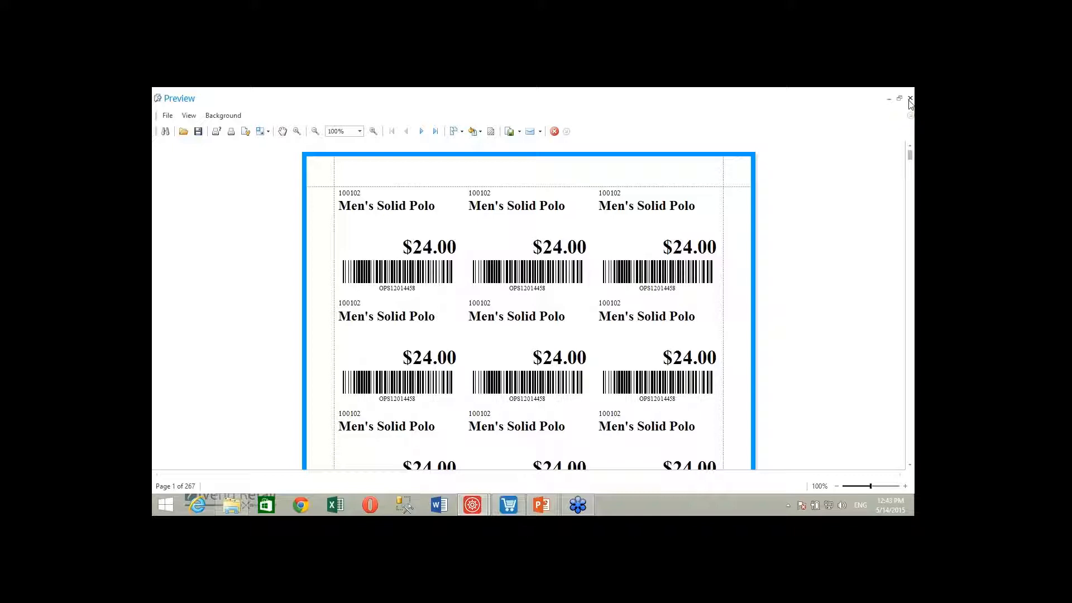
{"action": "left_click", "coordinate": [910, 99]}
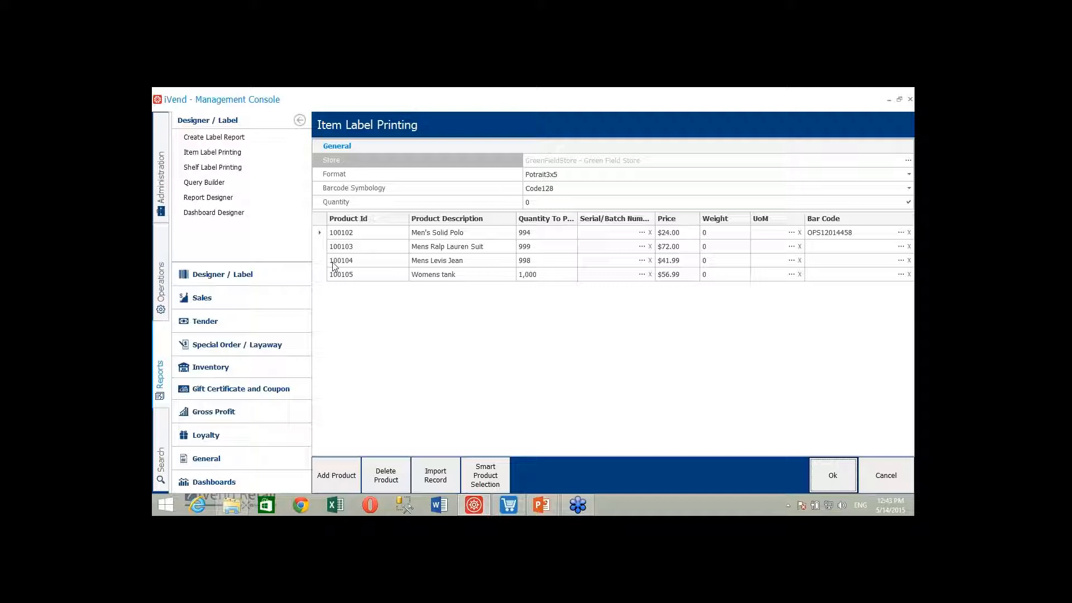
{"action": "left_click", "coordinate": [890, 478]}
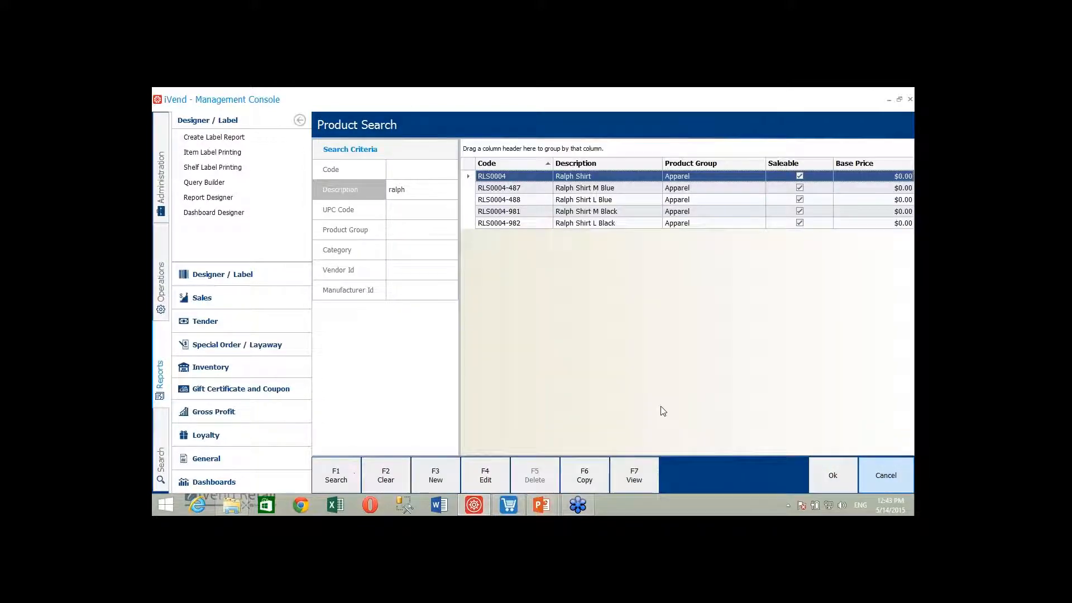
- Open price list 1, MRP Store Brooklyn, for editing
{"action": "left_click", "coordinate": [163, 291]}
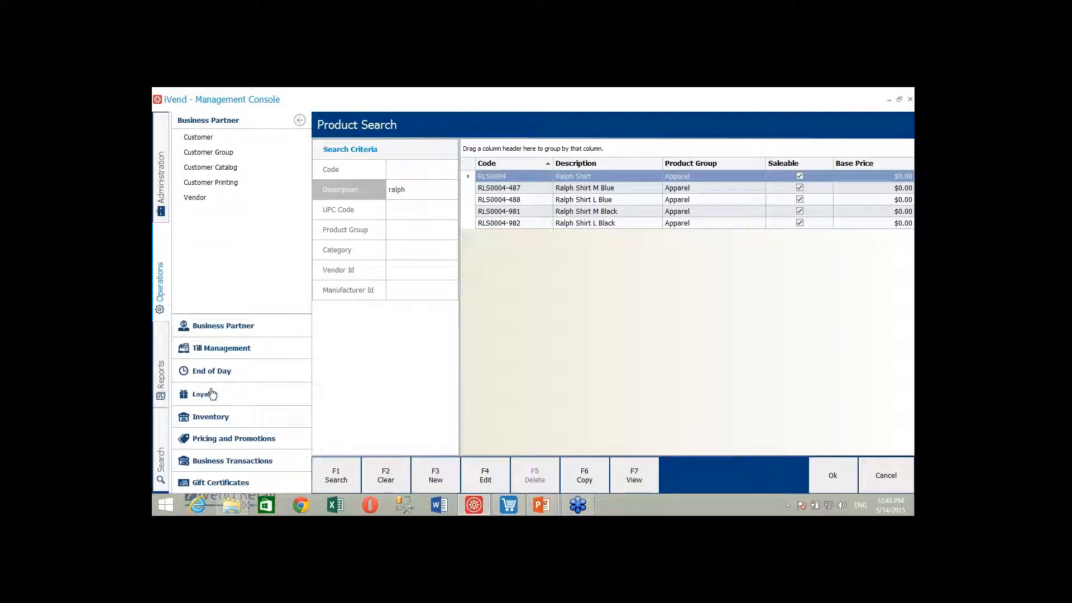
{"action": "left_click", "coordinate": [212, 439]}
{"action": "left_click", "coordinate": [219, 139]}
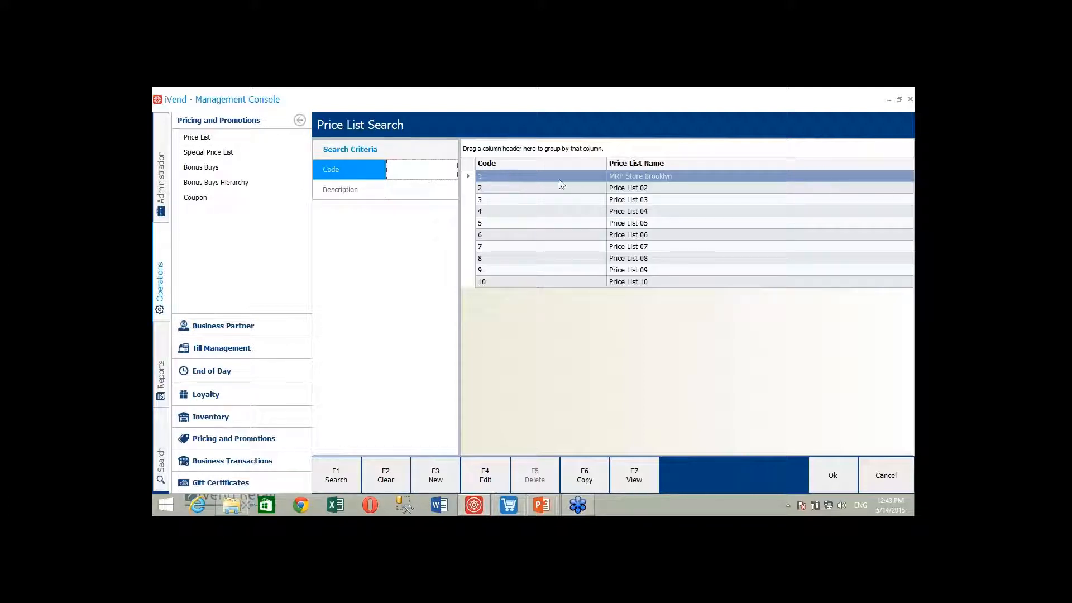
{"action": "left_click", "coordinate": [505, 463]}
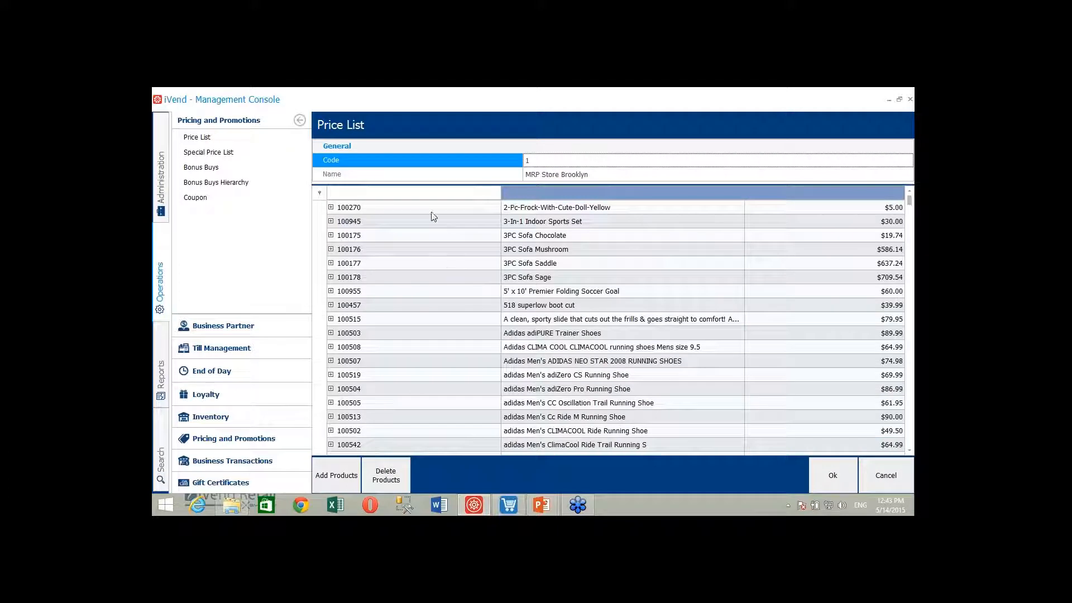
- Filter the price list to product code 100102, set the Men's Solid Polo price to $25.00 and save the price list
{"action": "left_click", "coordinate": [433, 195]}
{"action": "type", "text": "100"}
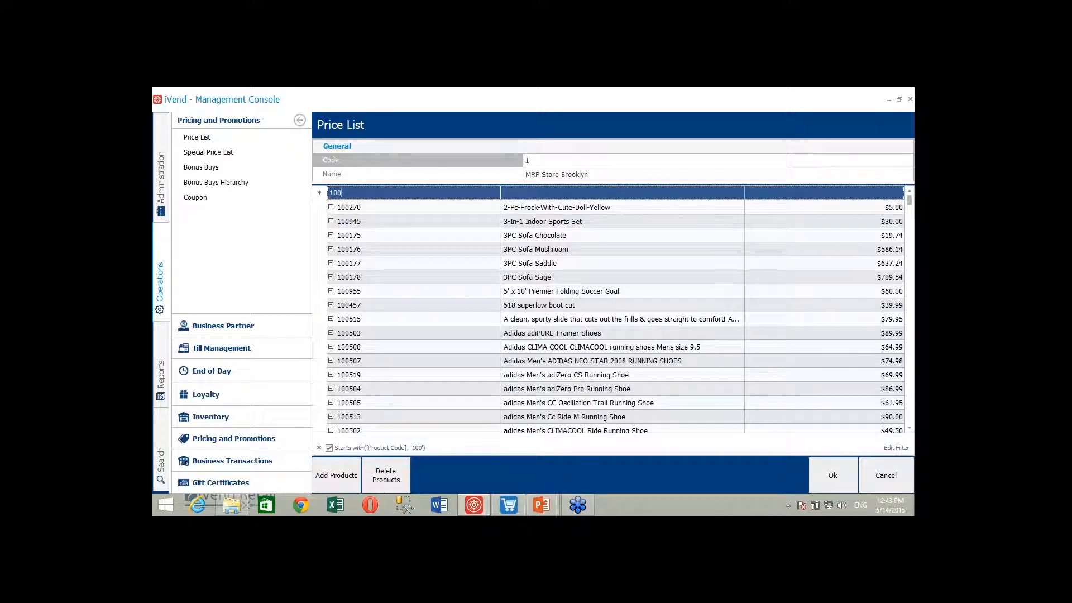
{"action": "type", "text": "102"}
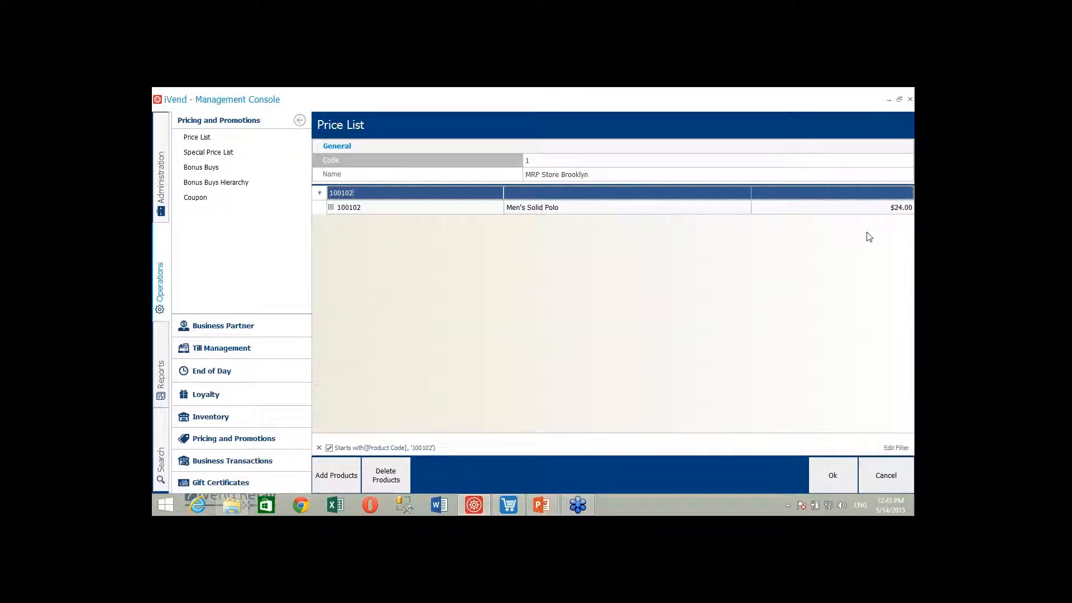
{"action": "left_click", "coordinate": [904, 209]}
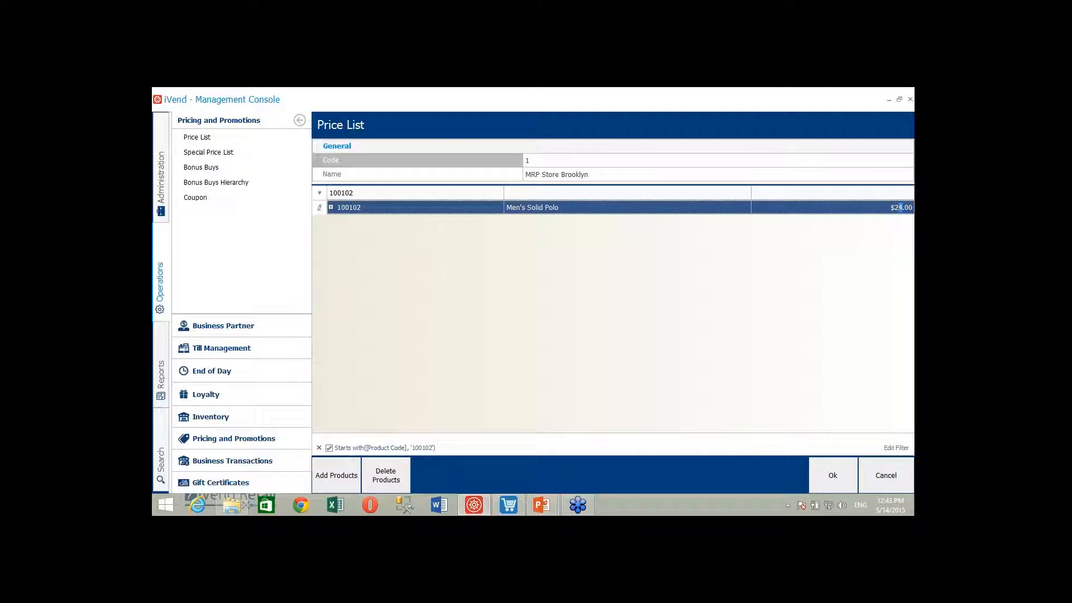
{"action": "type", "text": "5"}
{"action": "left_click", "coordinate": [827, 469]}
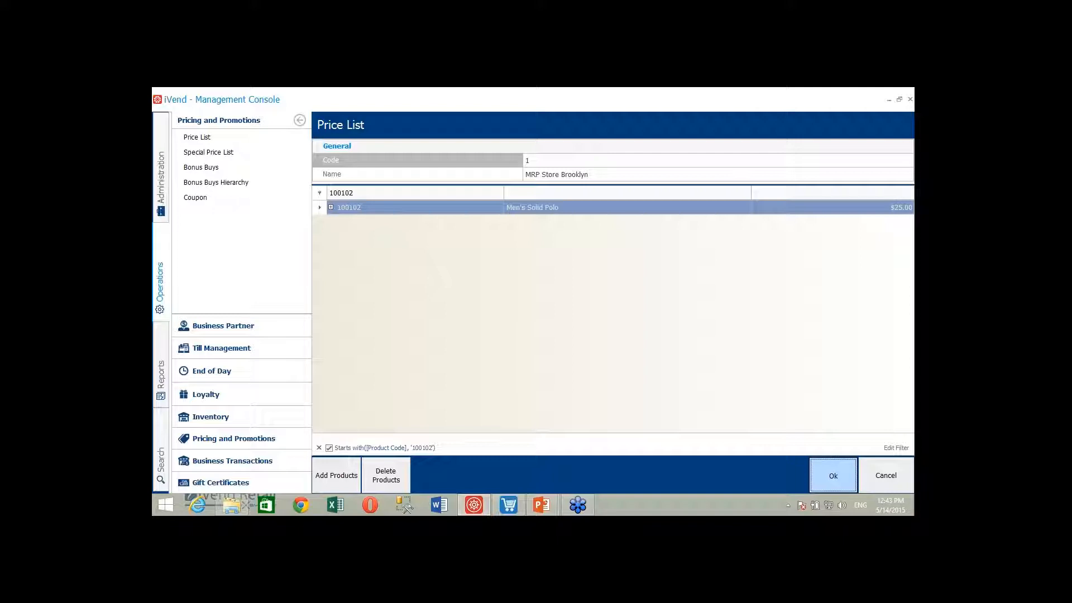
{"action": "left_click", "coordinate": [833, 475]}
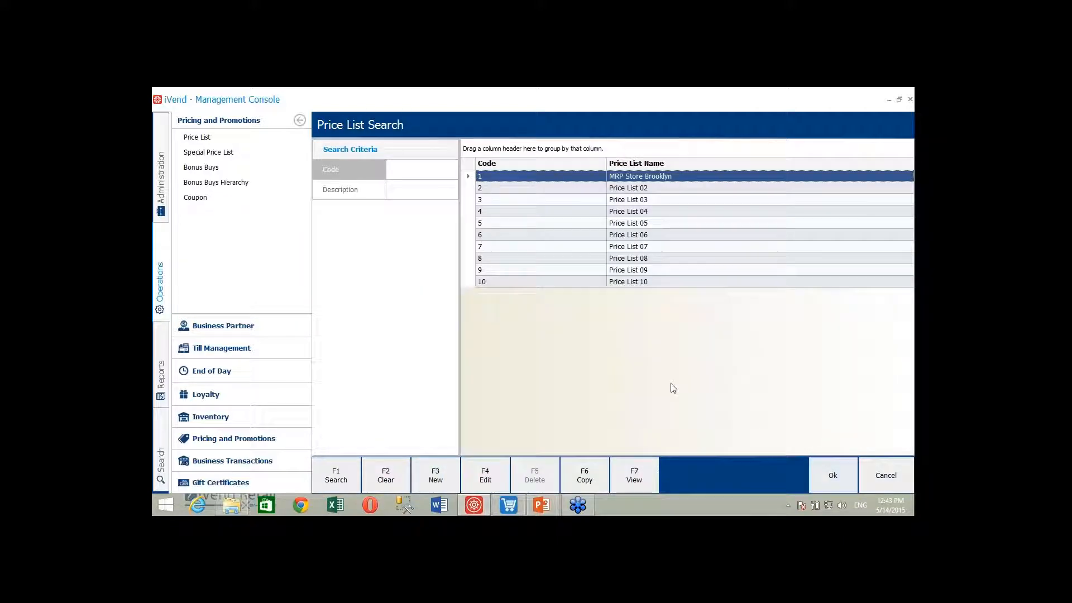
- Open Item Label Printing and its Smart Product Selection for products whose price changed after the last label printing
{"action": "left_click", "coordinate": [161, 375]}
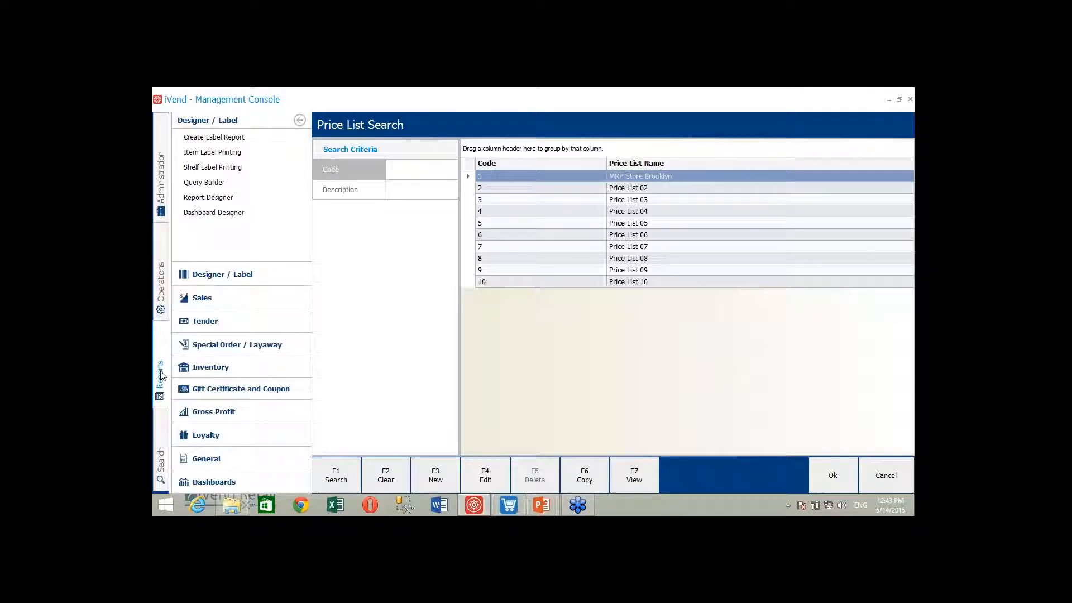
{"action": "left_click", "coordinate": [227, 156]}
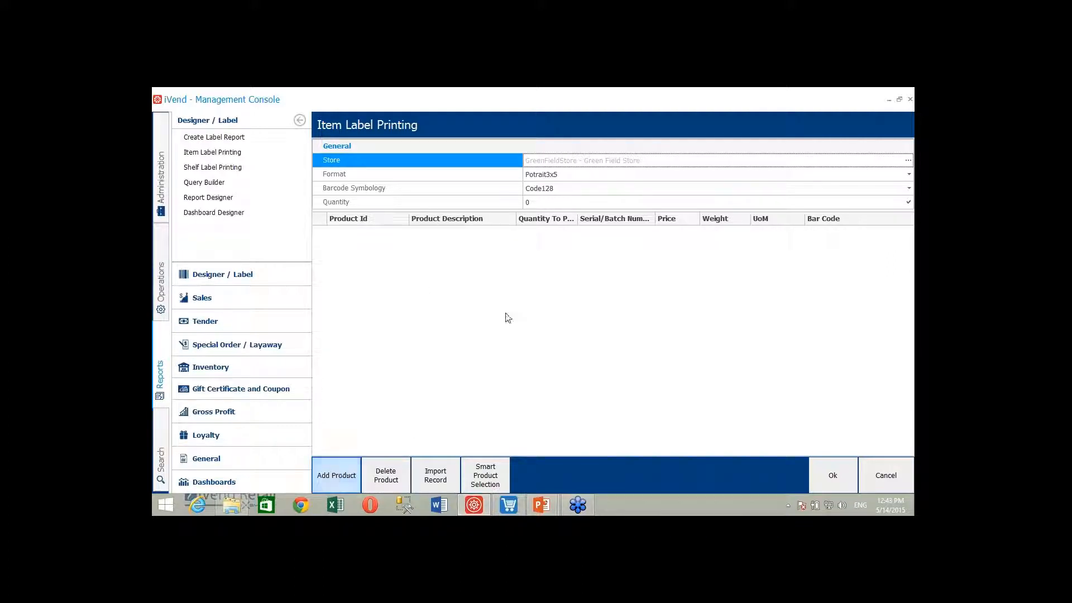
{"action": "left_click", "coordinate": [498, 476]}
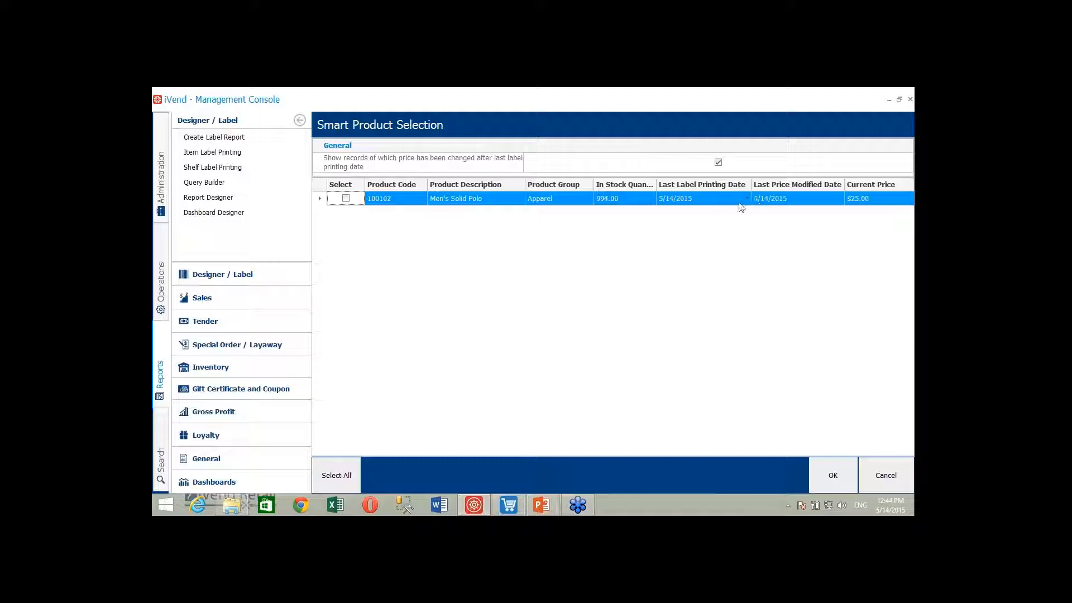
- Show all products and return to only the price-changed ones, leaving and reopening Smart Product Selection without choosing any product
{"action": "left_click", "coordinate": [693, 162]}
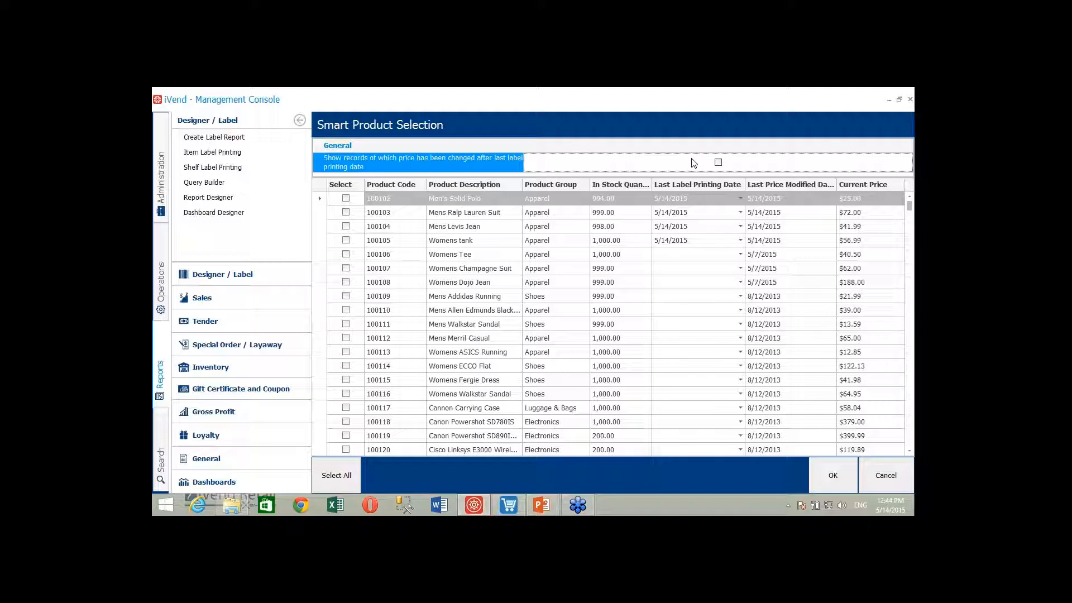
{"action": "left_click", "coordinate": [694, 162]}
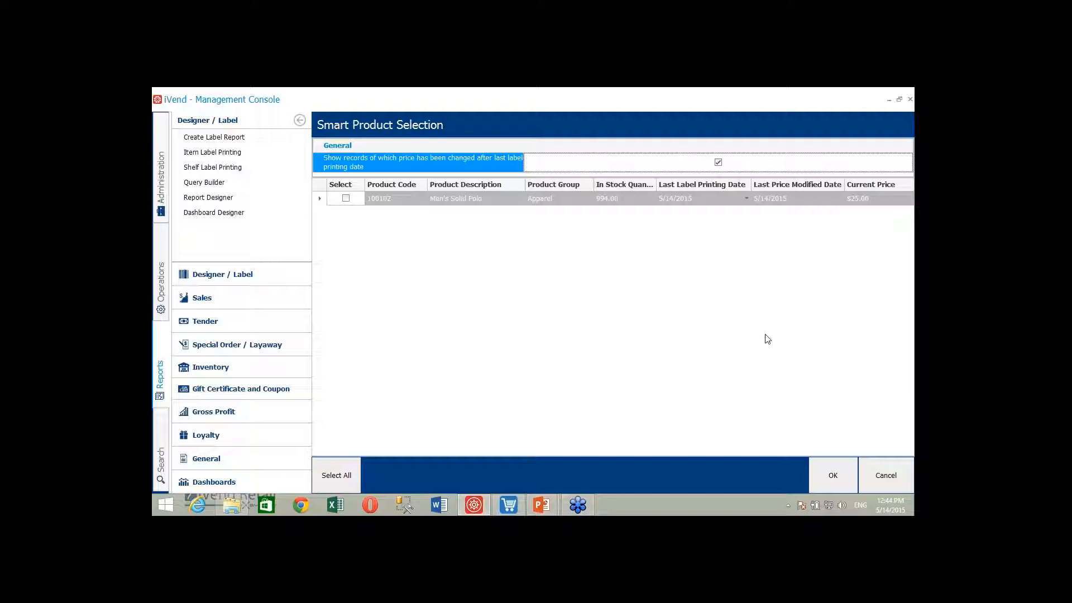
{"action": "left_click", "coordinate": [828, 477]}
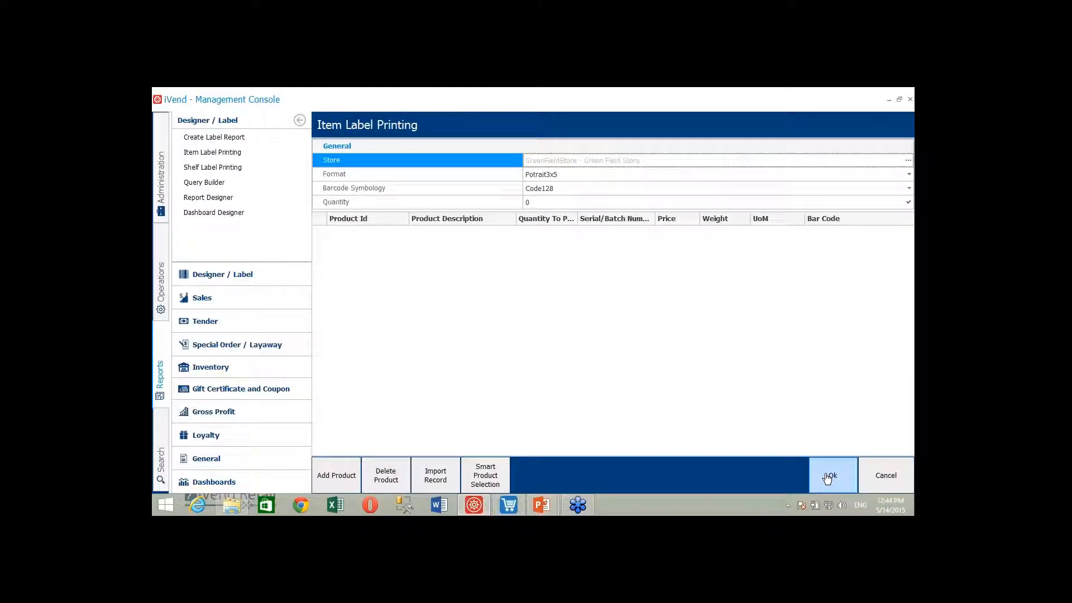
{"action": "left_click", "coordinate": [827, 478]}
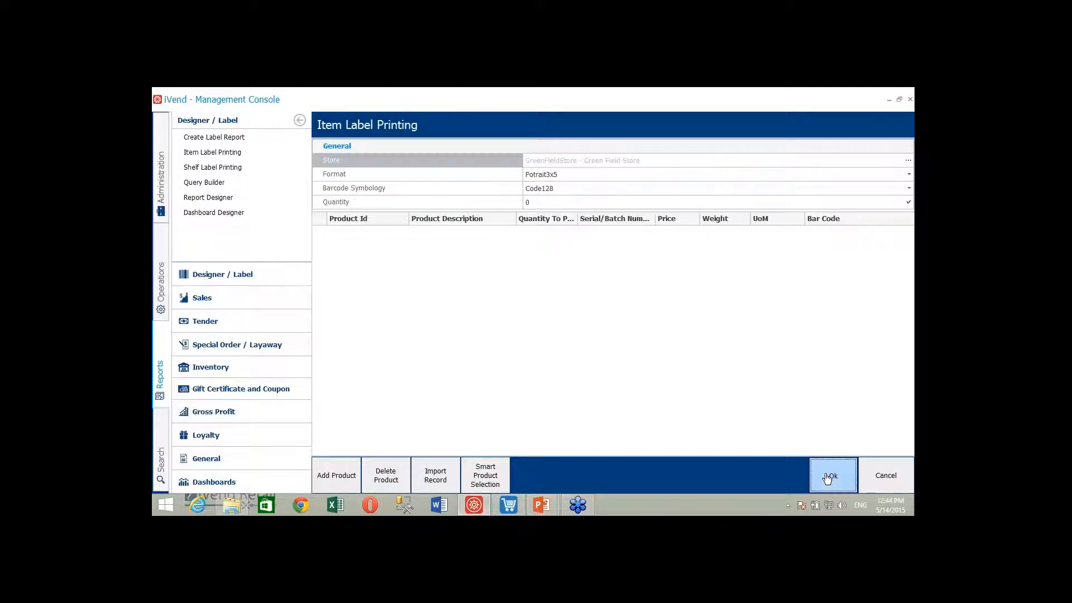
{"action": "left_click", "coordinate": [485, 475]}
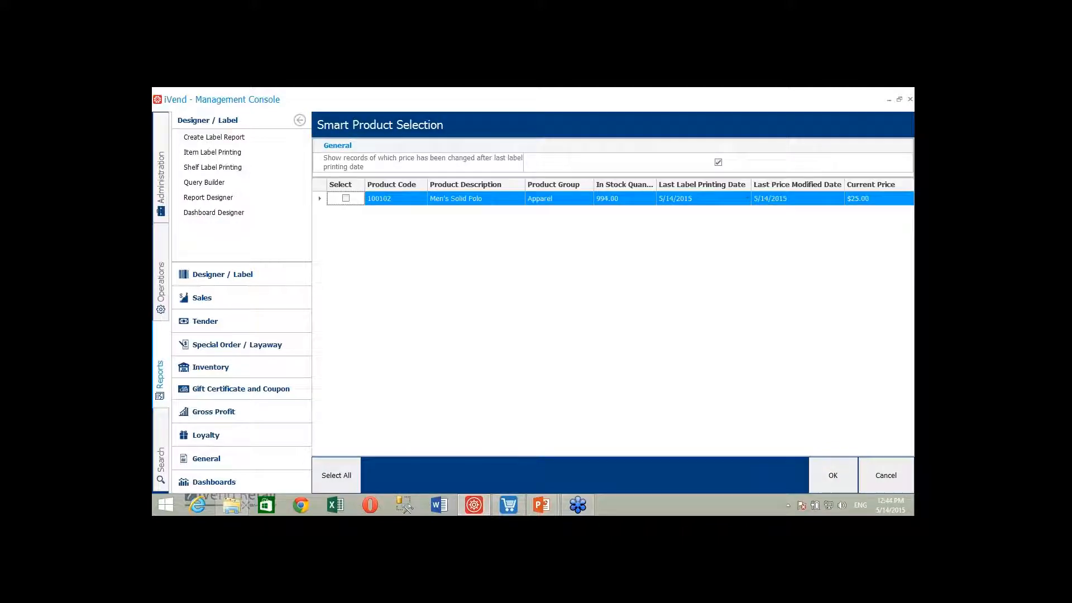
- Select all price-changed products for label printing, then preview their item labels and close the preview
{"action": "left_click", "coordinate": [345, 200]}
{"action": "left_click", "coordinate": [575, 168]}
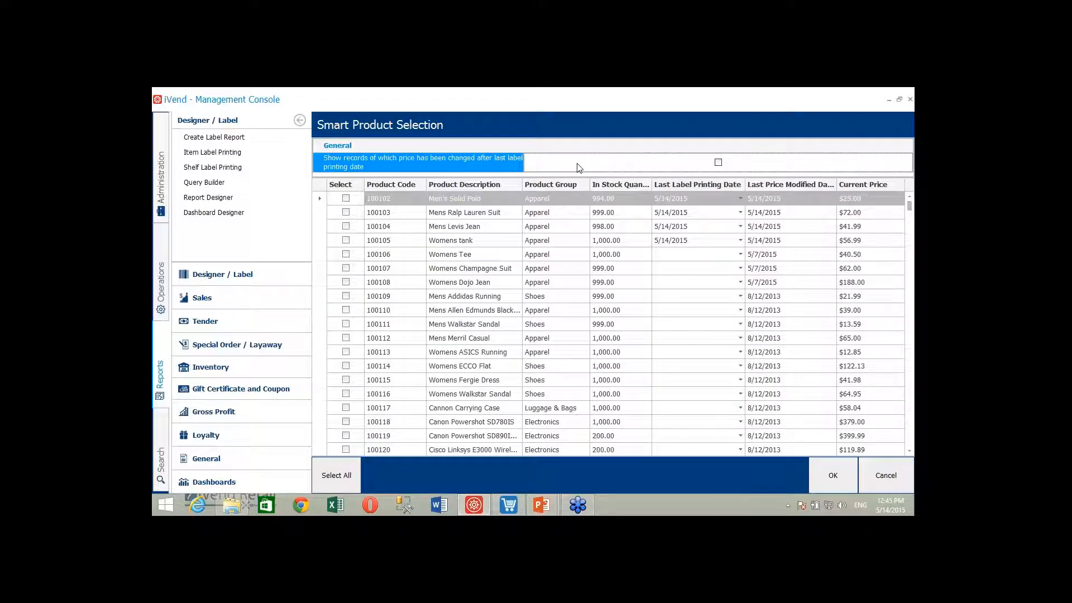
{"action": "left_click", "coordinate": [578, 167]}
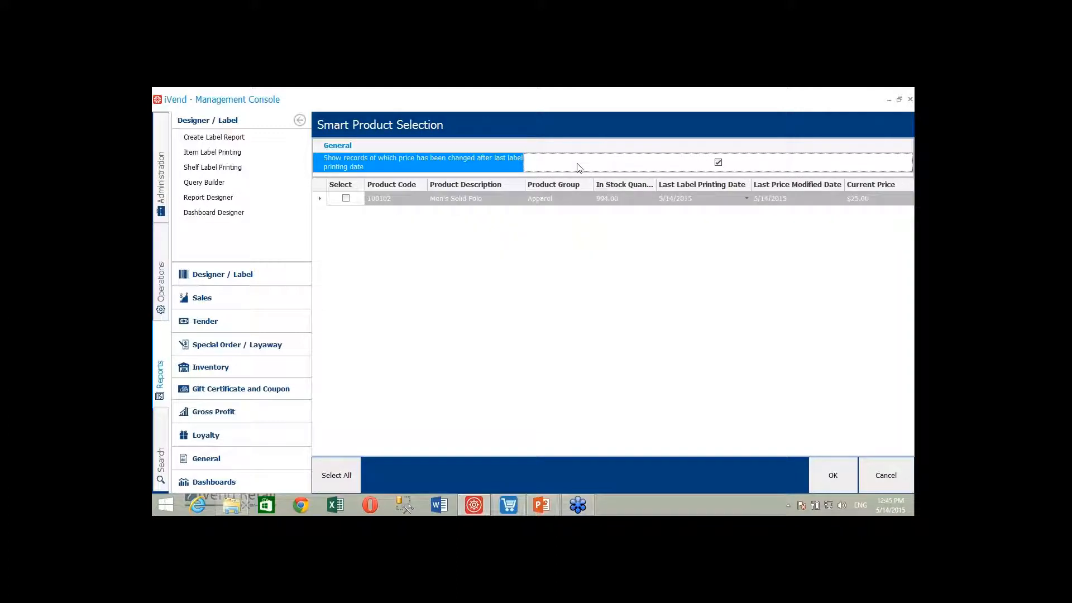
{"action": "left_click", "coordinate": [339, 479]}
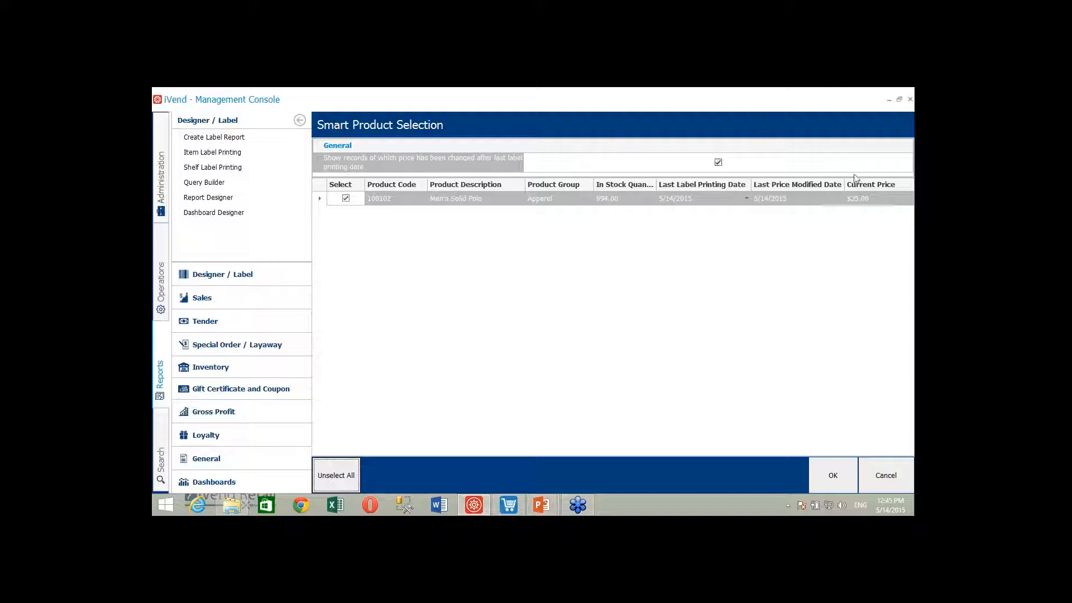
{"action": "left_click", "coordinate": [834, 476]}
{"action": "left_click", "coordinate": [834, 476]}
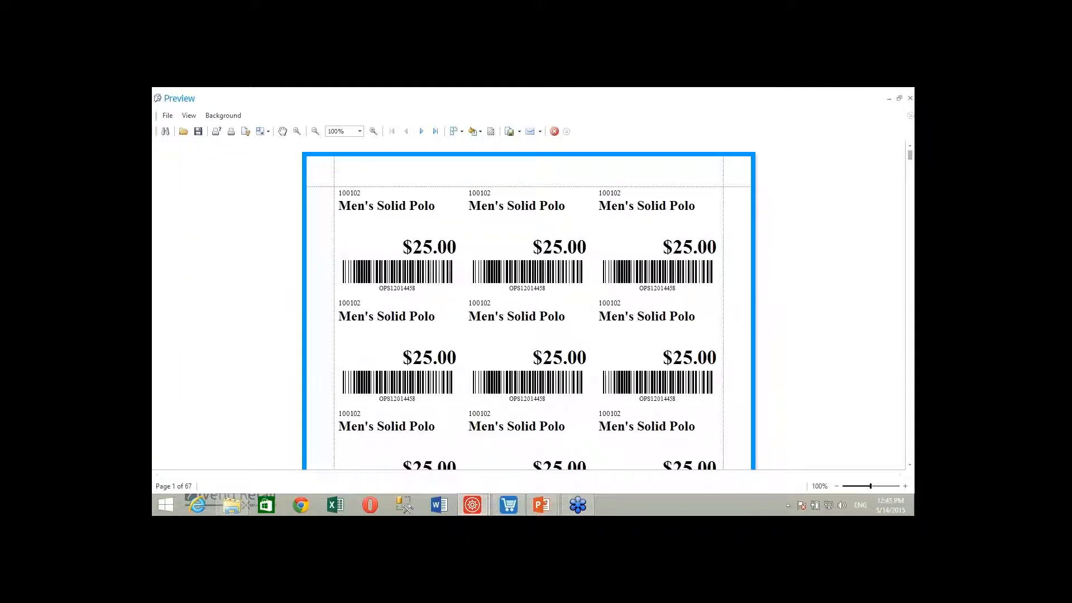
{"action": "left_click", "coordinate": [910, 99]}
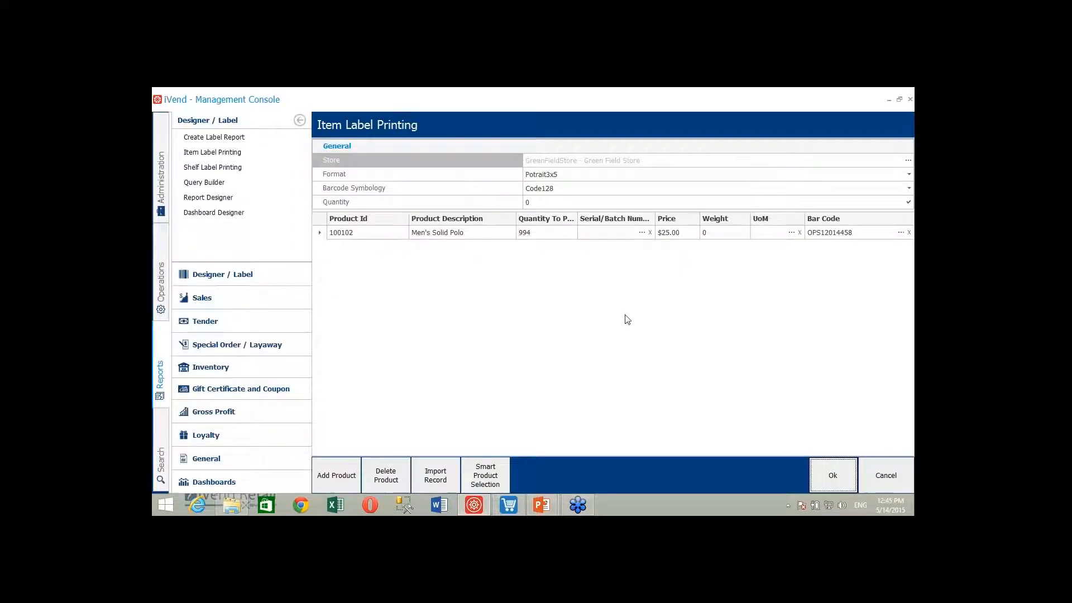
- Switch to the PowerPoint slide show and advance to the Agenda slide highlighting "Scan to define Product Barcode on Product Card"
{"action": "mouse_move", "coordinate": [541, 506]}
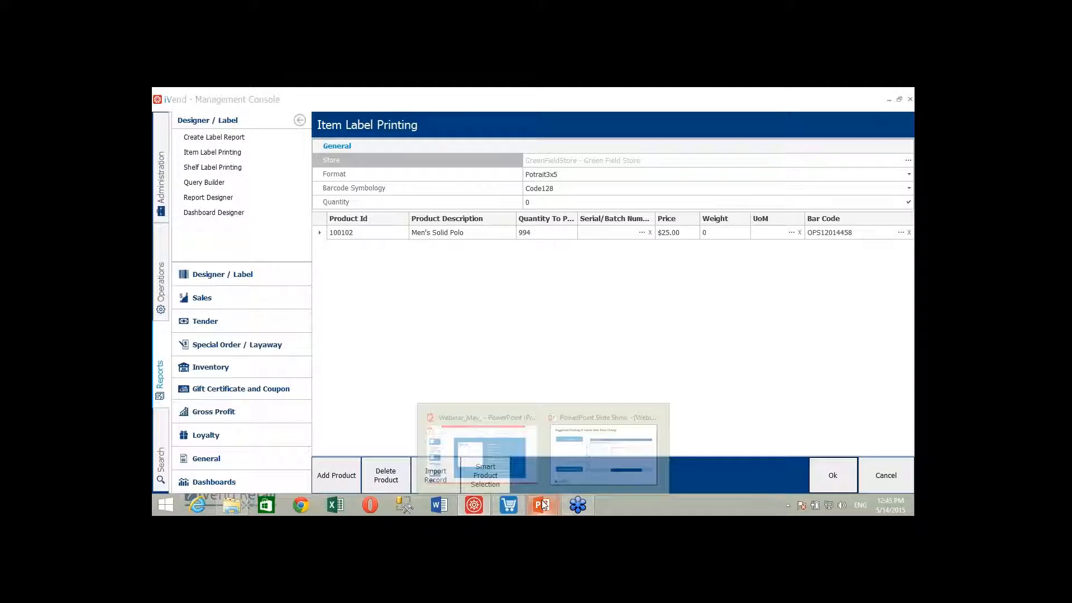
{"action": "left_click", "coordinate": [578, 467]}
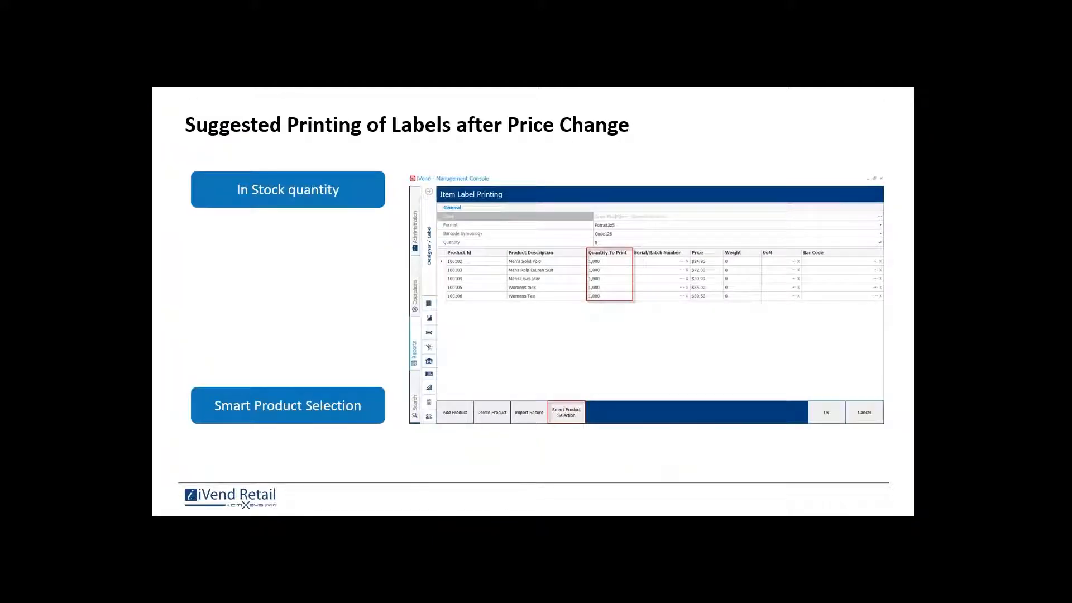
{"action": "key", "text": "Right"}
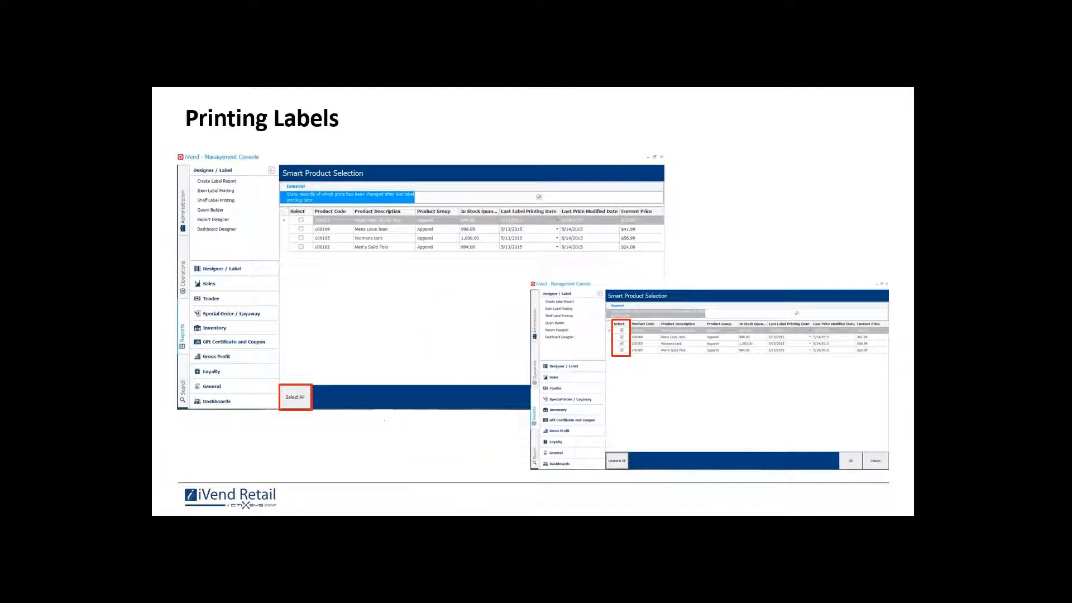
{"action": "key", "text": "Right"}
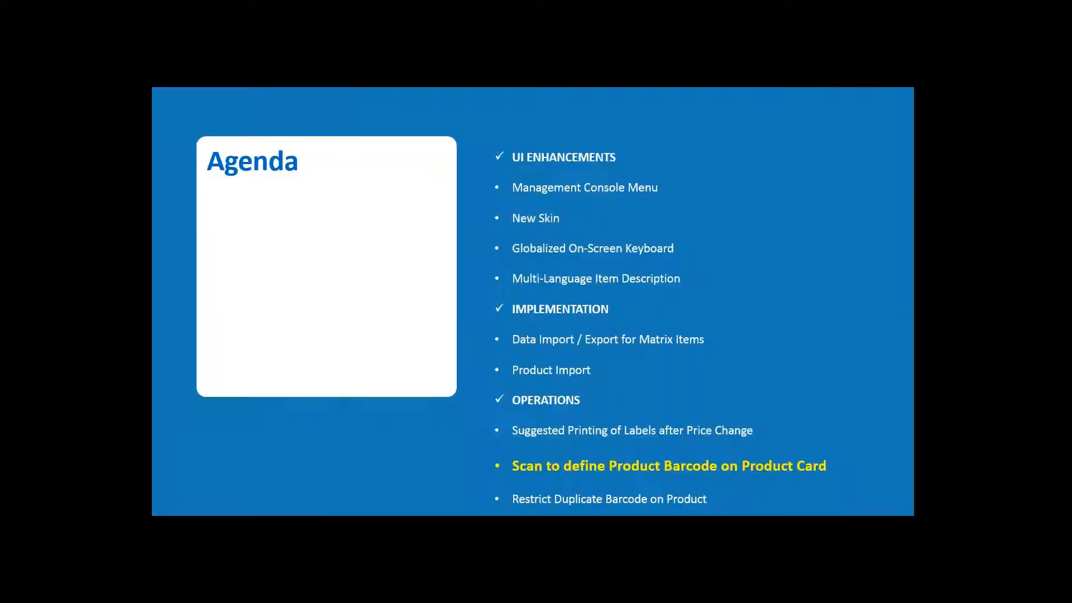